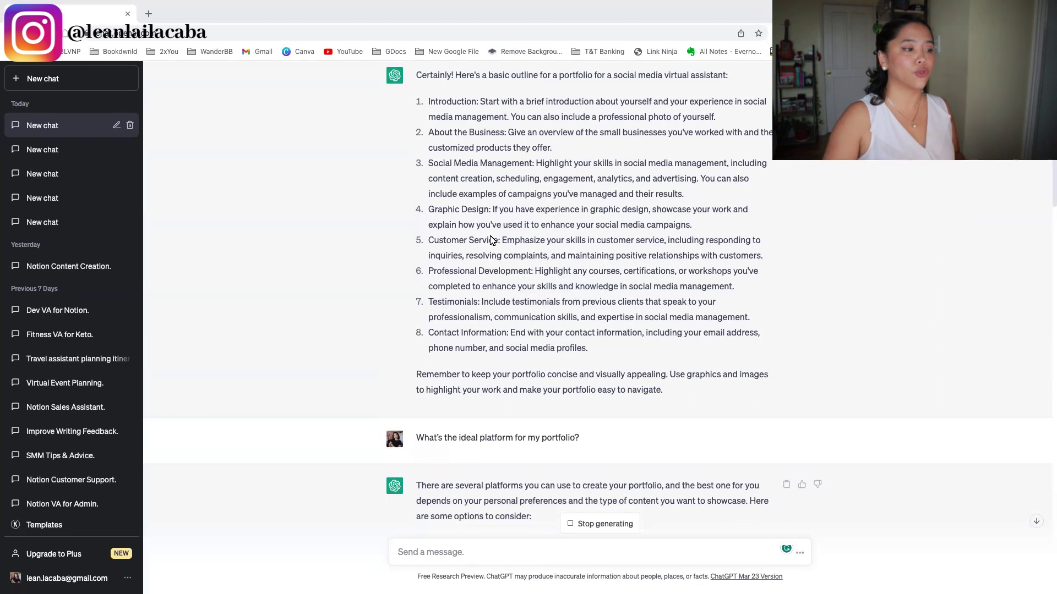
# Scroll ChatGPT's replies down to the eight portfolio task ideas, from social media audit to influencer outreach
pyautogui.scroll(-2, 492, 241)
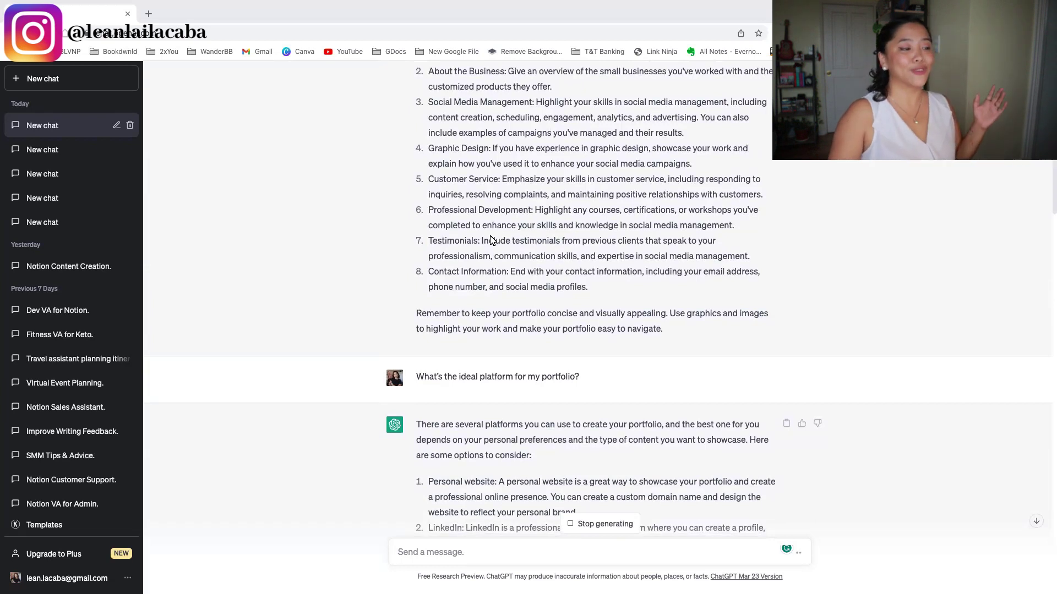
pyautogui.scroll(-4, 491, 241)
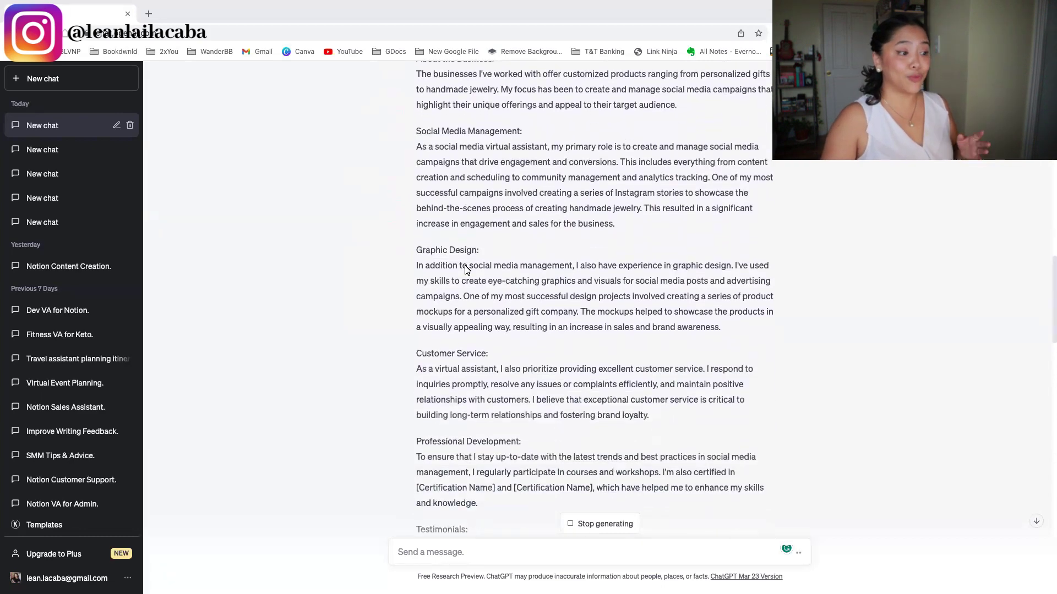
pyautogui.scroll(-7, 467, 269)
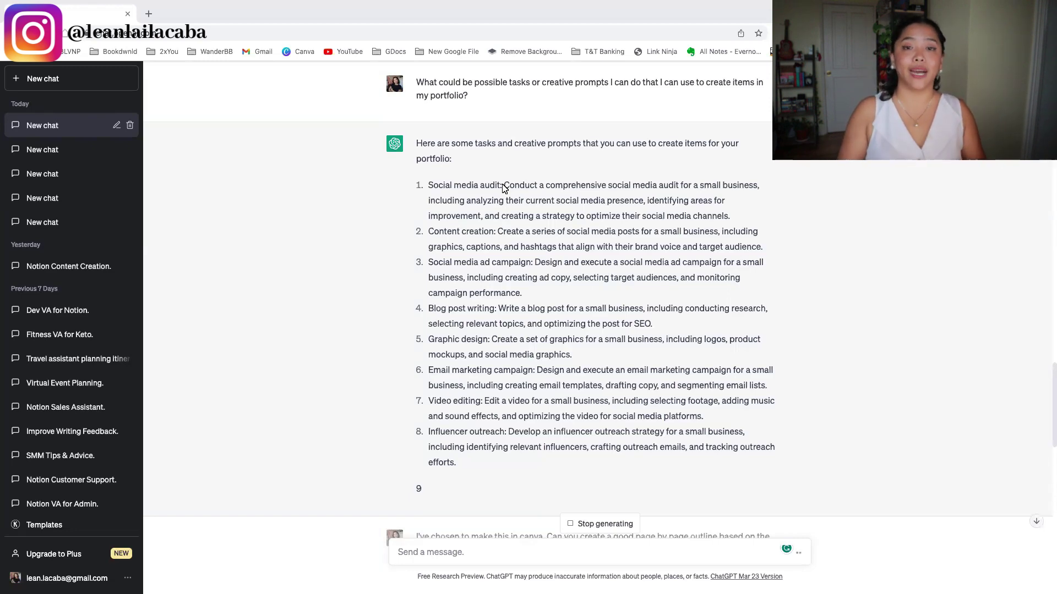
# Read the ten-page Canva portfolio outline, then move to Notion's Virtual Assistant Hiring Checklist
pyautogui.scroll(-10, 505, 188)
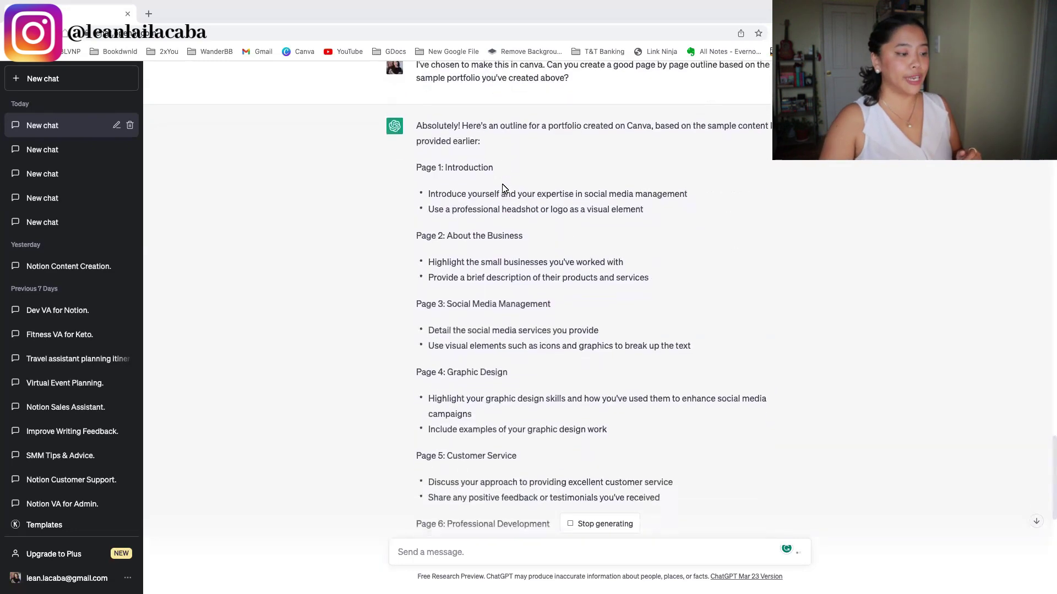
pyautogui.scroll(1, 446, 259)
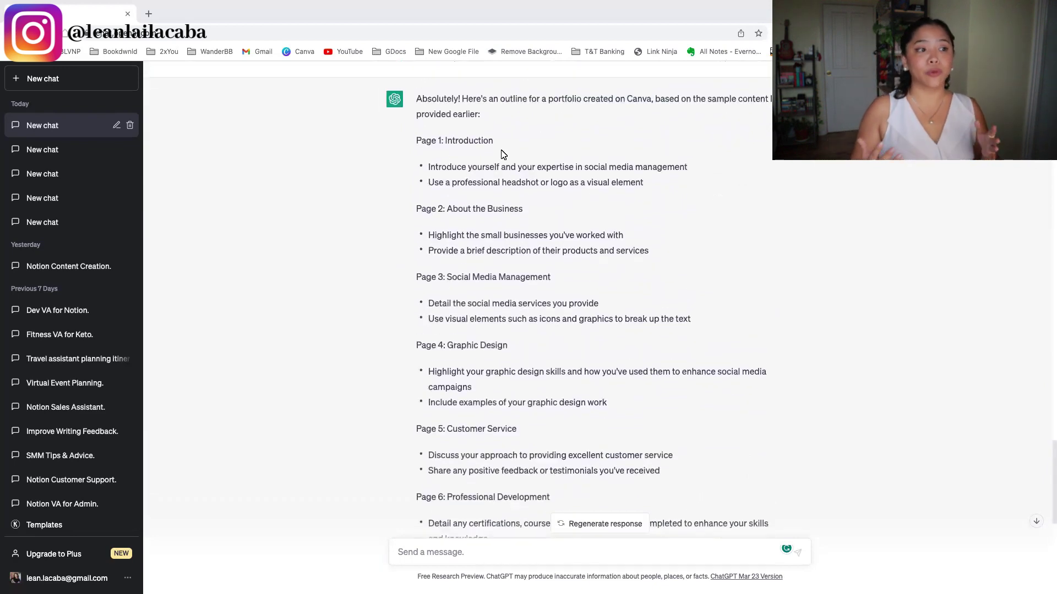
pyautogui.scroll(1, 502, 154)
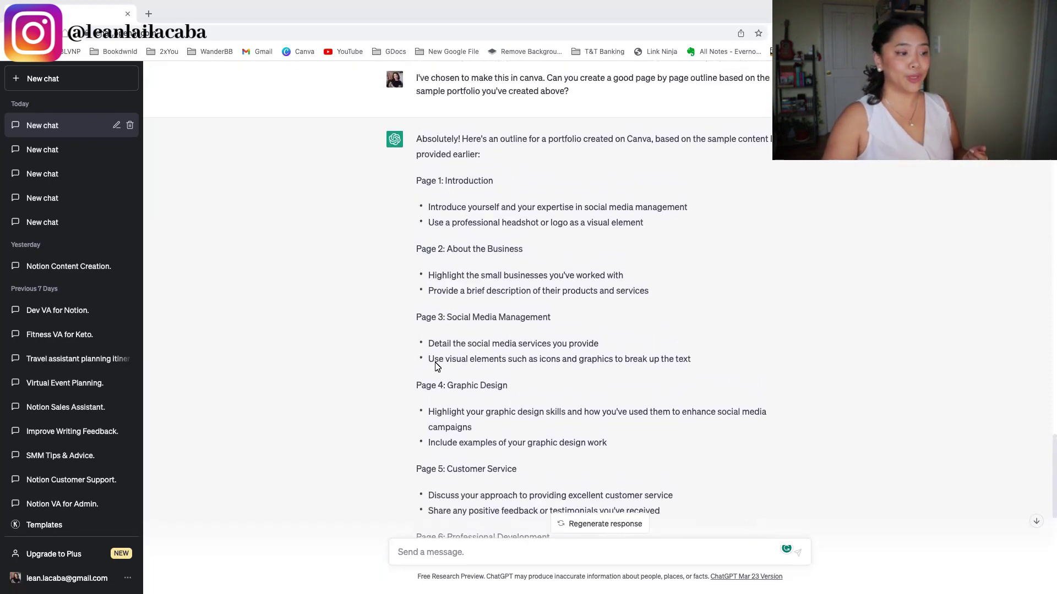
pyautogui.scroll(-10, 436, 366)
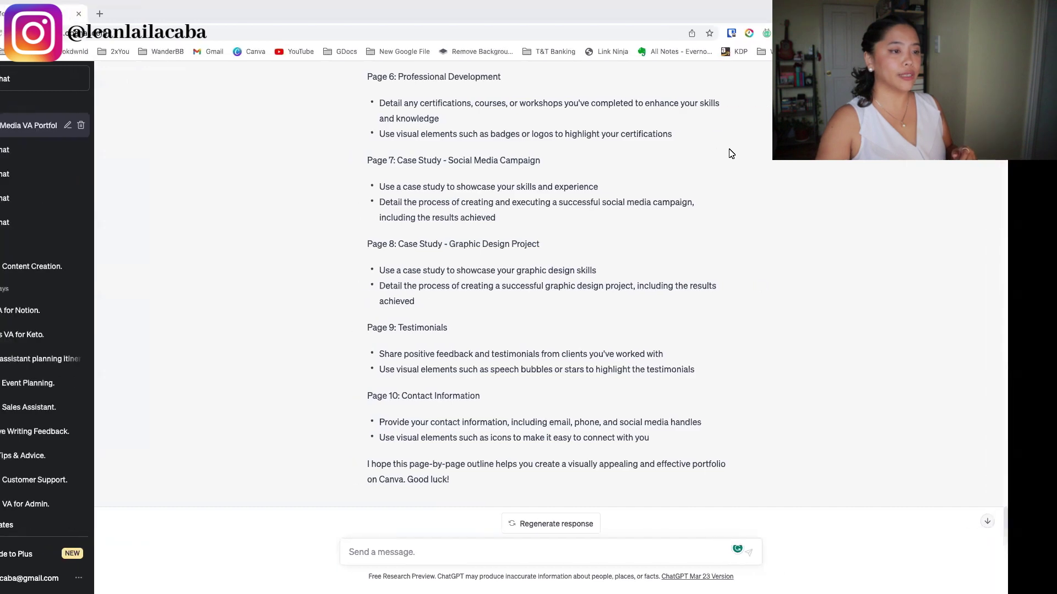
pyautogui.hotkey('ctrl', 'Left')
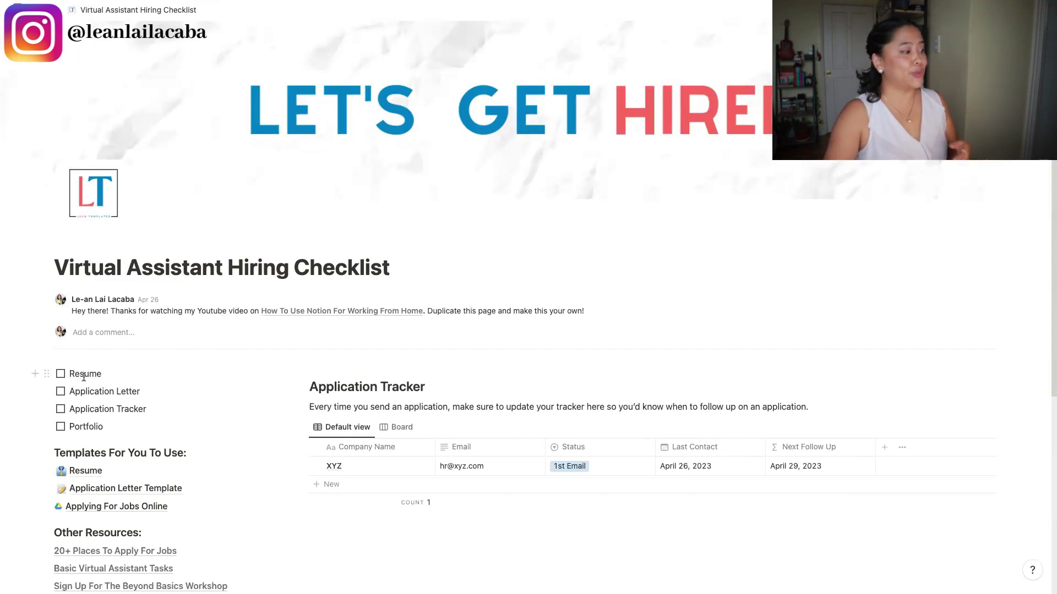
# Open the Resume template page linked from the hiring checklist
pyautogui.click(95, 410)
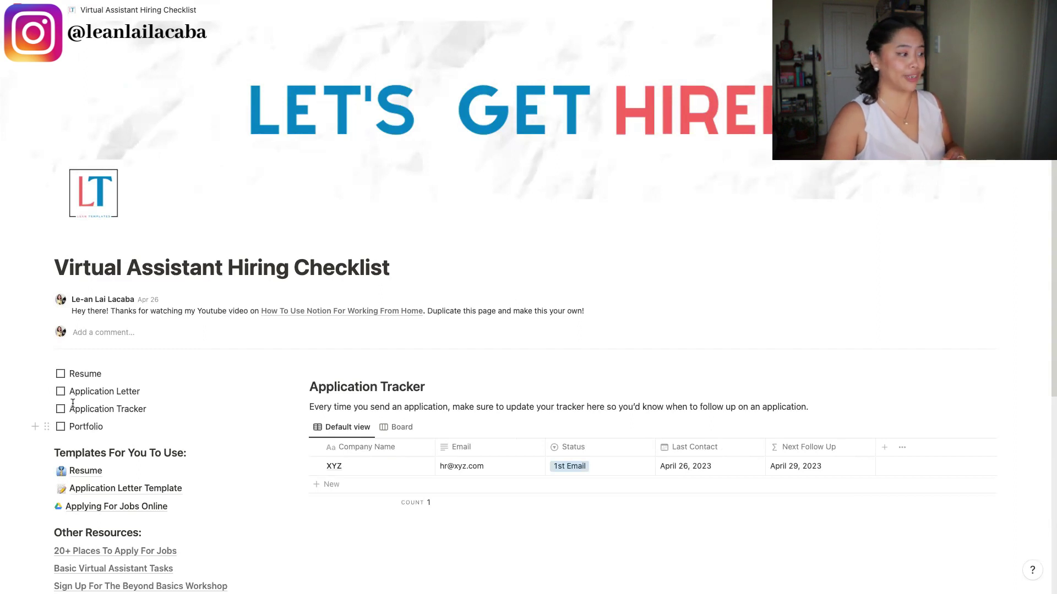
pyautogui.scroll(-5, 66, 422)
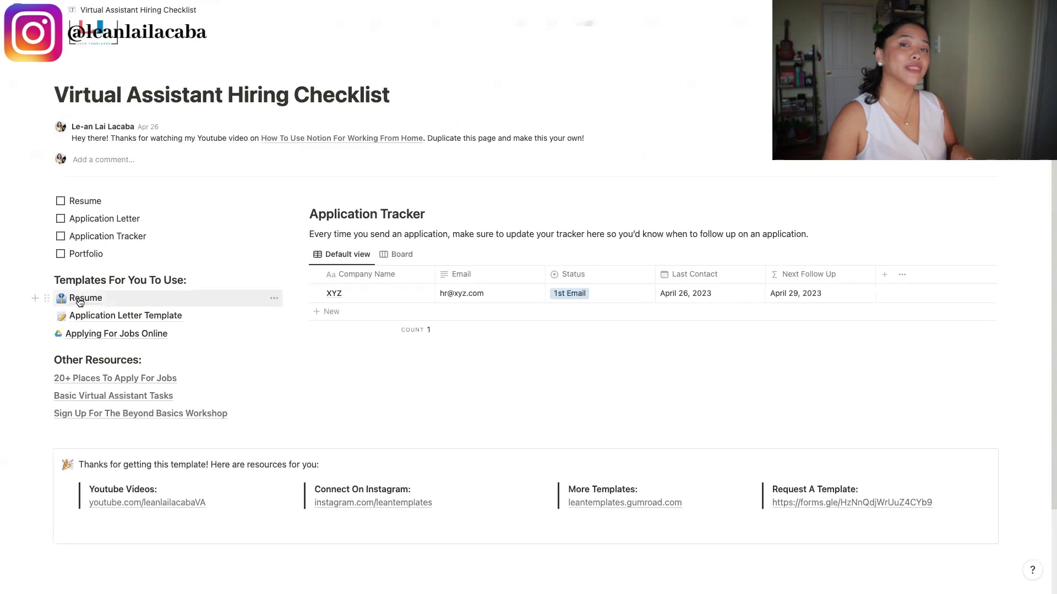
pyautogui.click(80, 301)
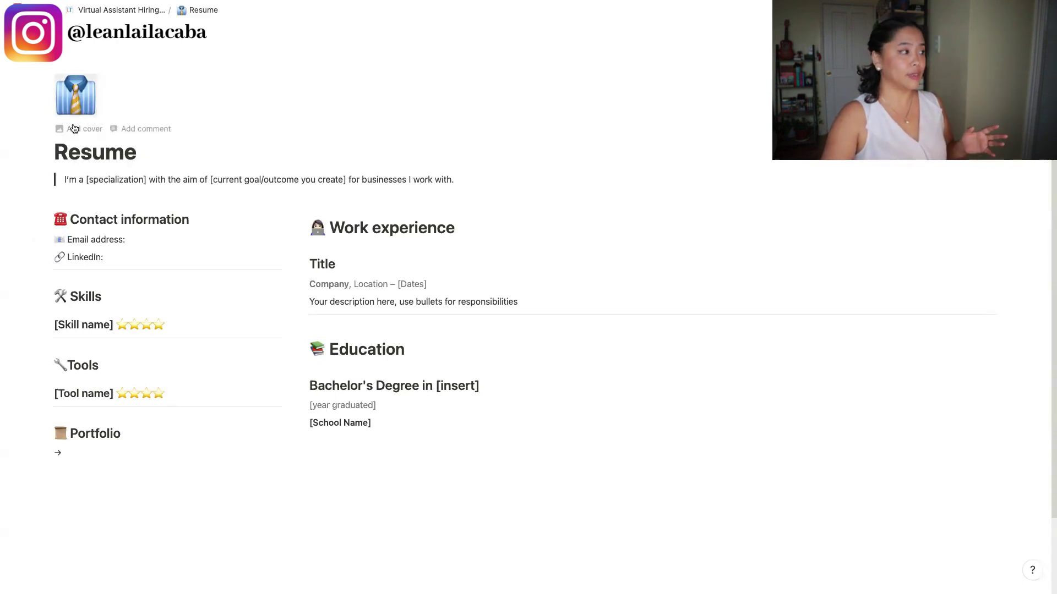
# Check the page icon options without changing the icon, then return to ChatGPT
pyautogui.click(76, 95)
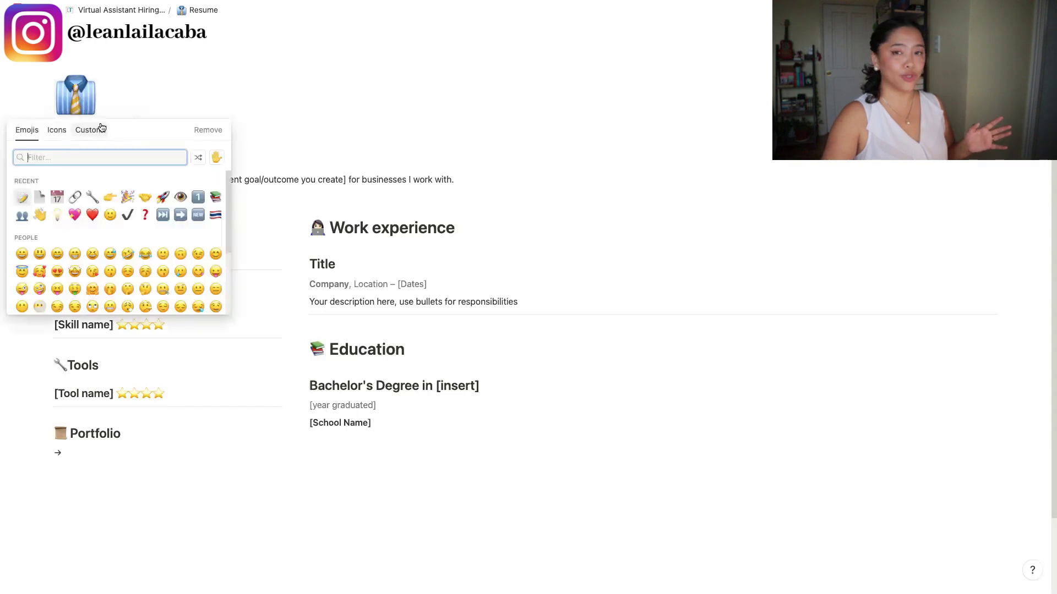
pyautogui.click(89, 130)
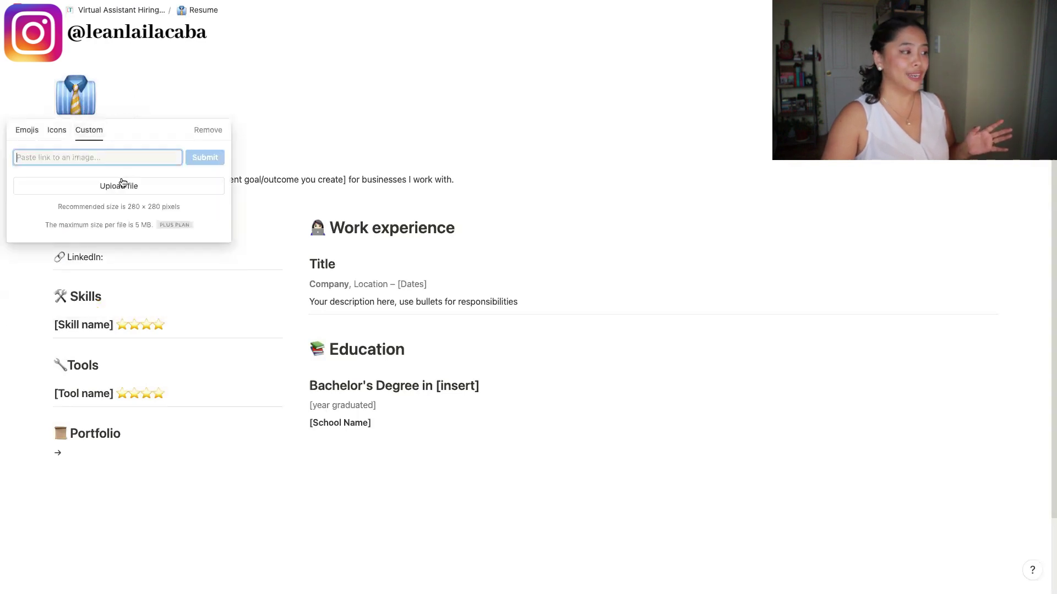
pyautogui.click(242, 186)
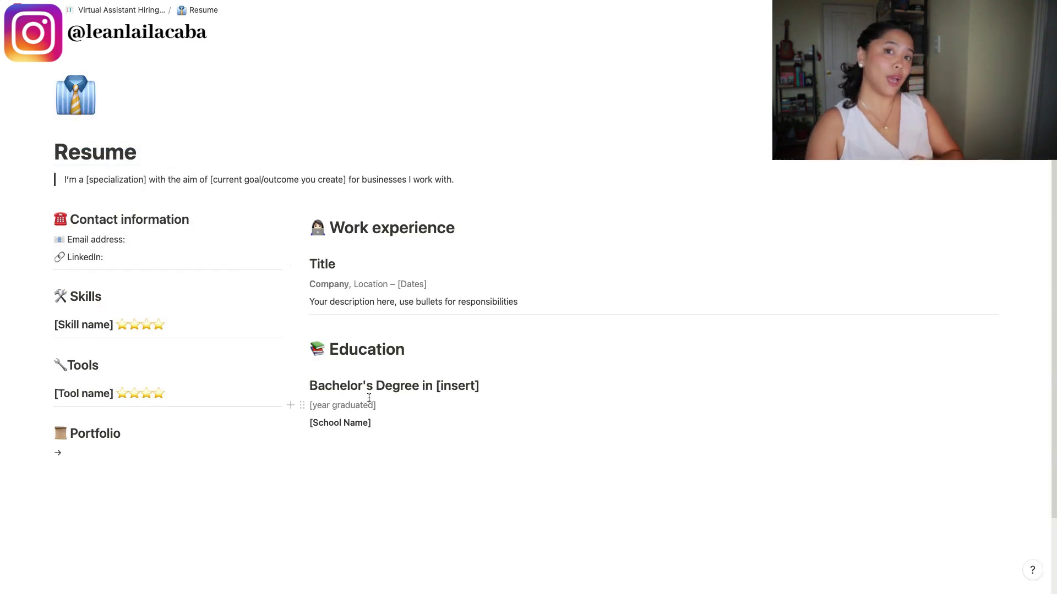
pyautogui.hotkey('ctrl', 'Right')
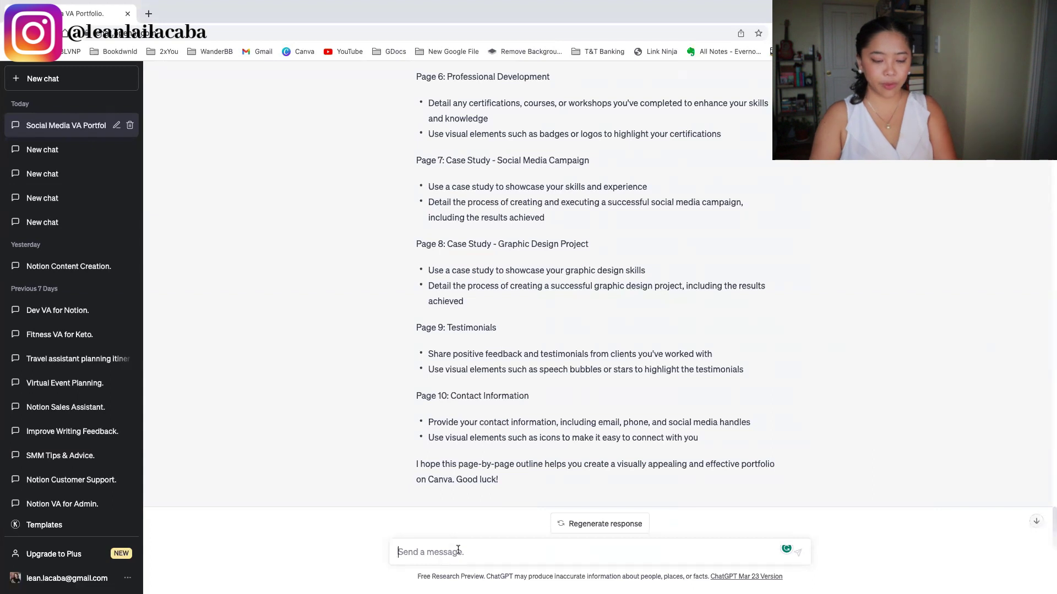
# Send ChatGPT 'Now i'm creating my resume.' with the pasted request for an outline and copy
pyautogui.write("Now i'm ")
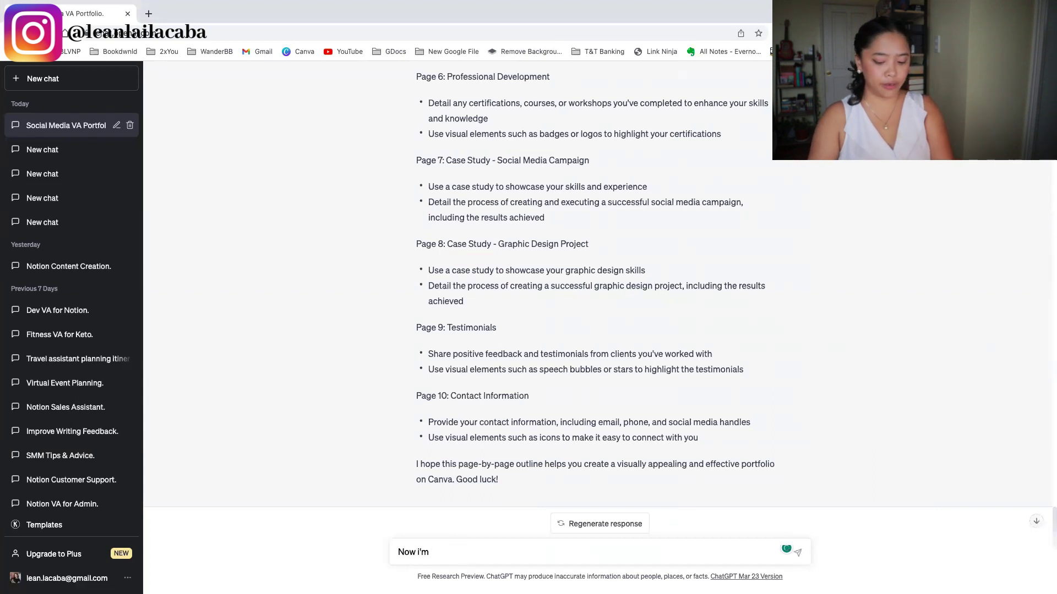
pyautogui.write('creating my ')
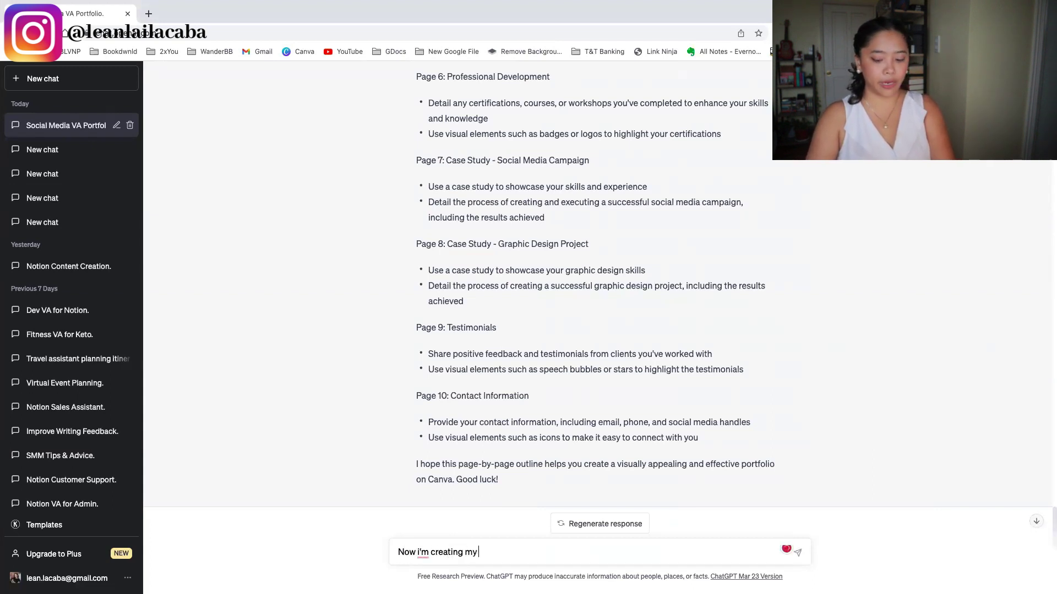
pyautogui.write('resume.')
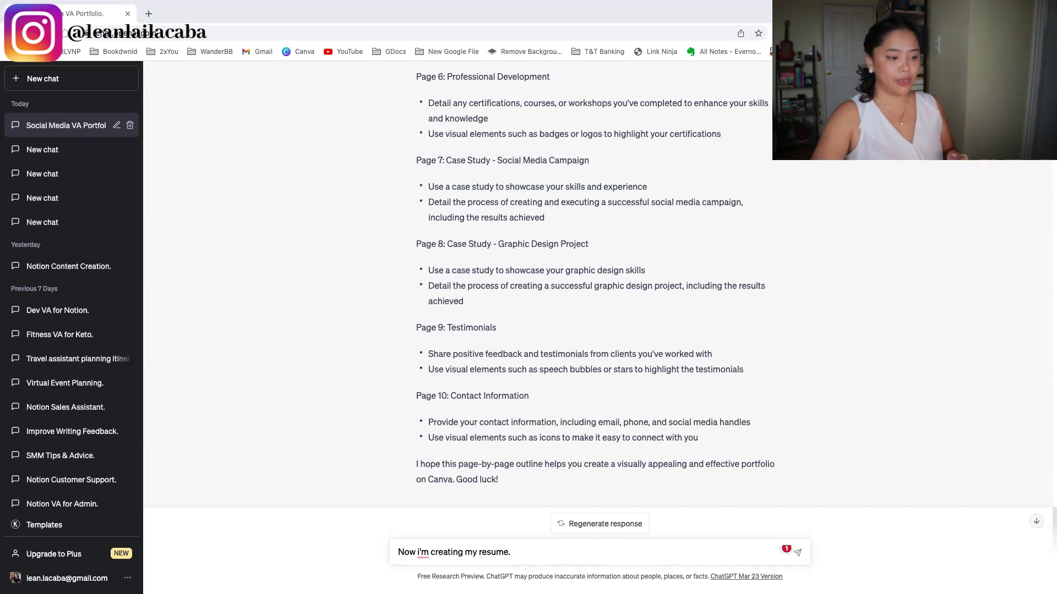
pyautogui.click(543, 554)
pyautogui.write('Write up a resume outline for me as I try to apply as a social media virtual assistant and ideal copy that I would add in my resume')
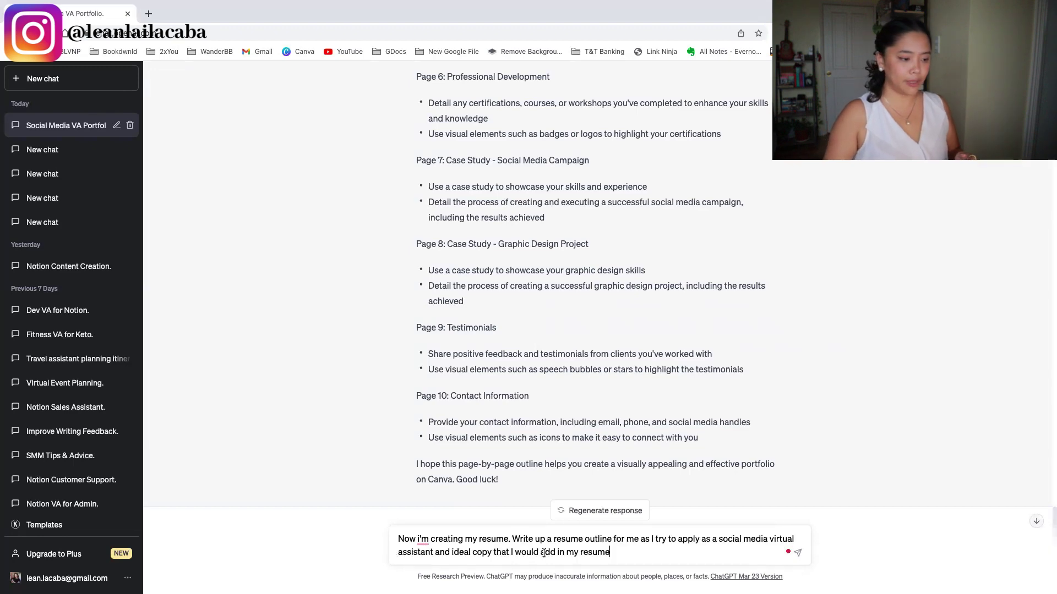
pyautogui.press('Return')
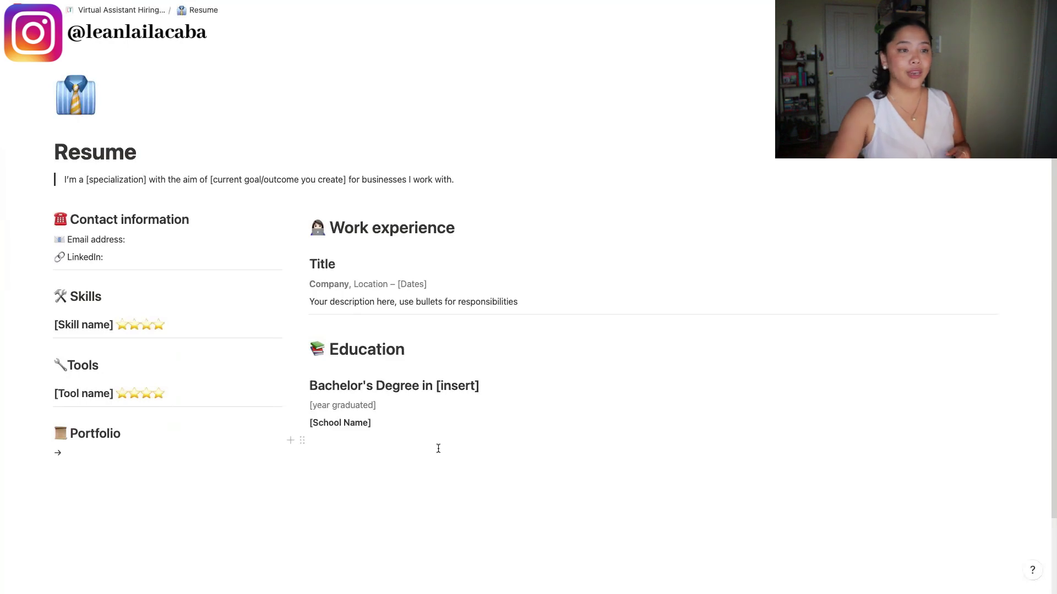
# Compare ChatGPT's resume answer with the left-column blocks on the Notion Resume page
pyautogui.hotkey('ctrl', 'Right')
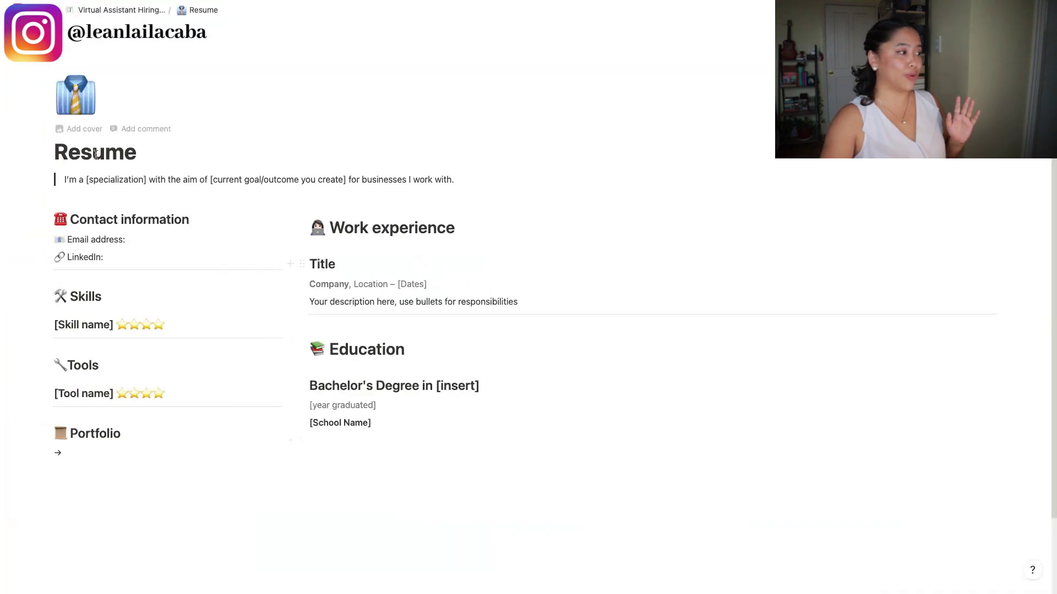
pyautogui.hotkey('ctrl', 'Right')
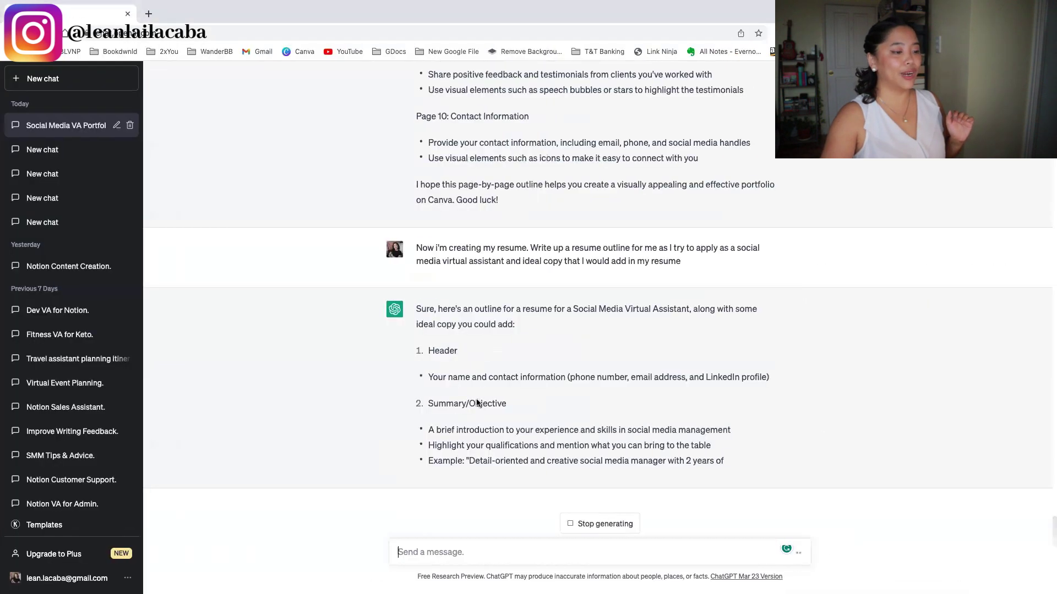
pyautogui.hotkey('ctrl', 'Left')
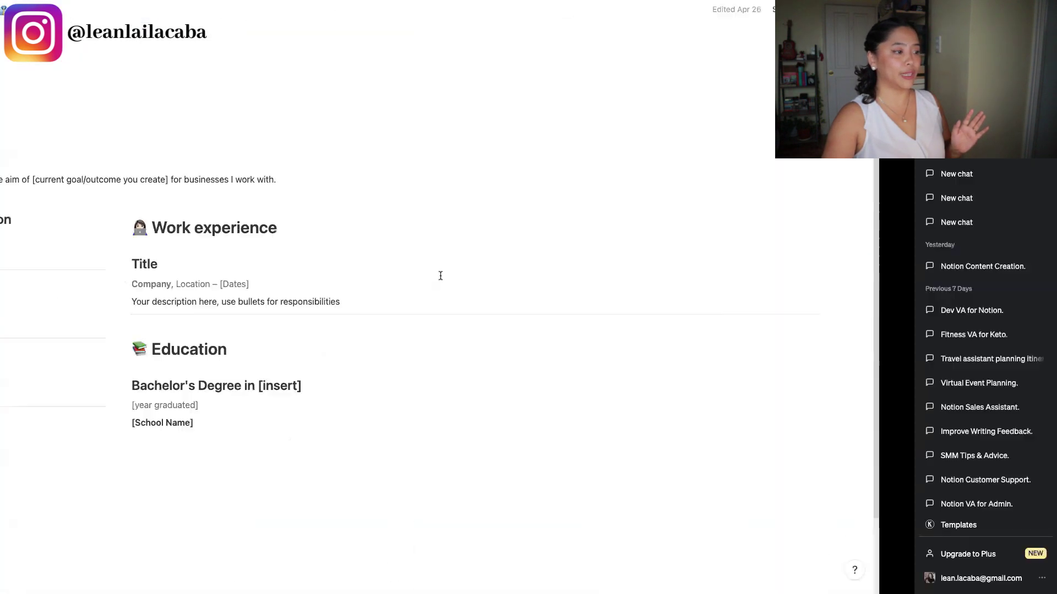
pyautogui.moveTo(82, 181); pyautogui.dragTo(505, 184)
pyautogui.hotkey('ctrl', 'Right')
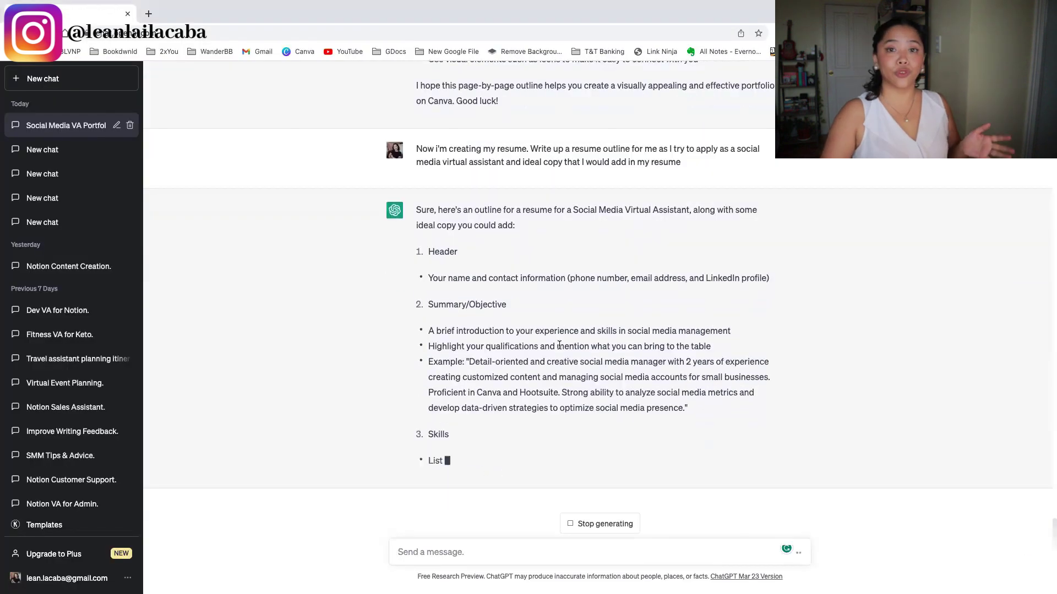
pyautogui.hotkey('ctrl', 'Left')
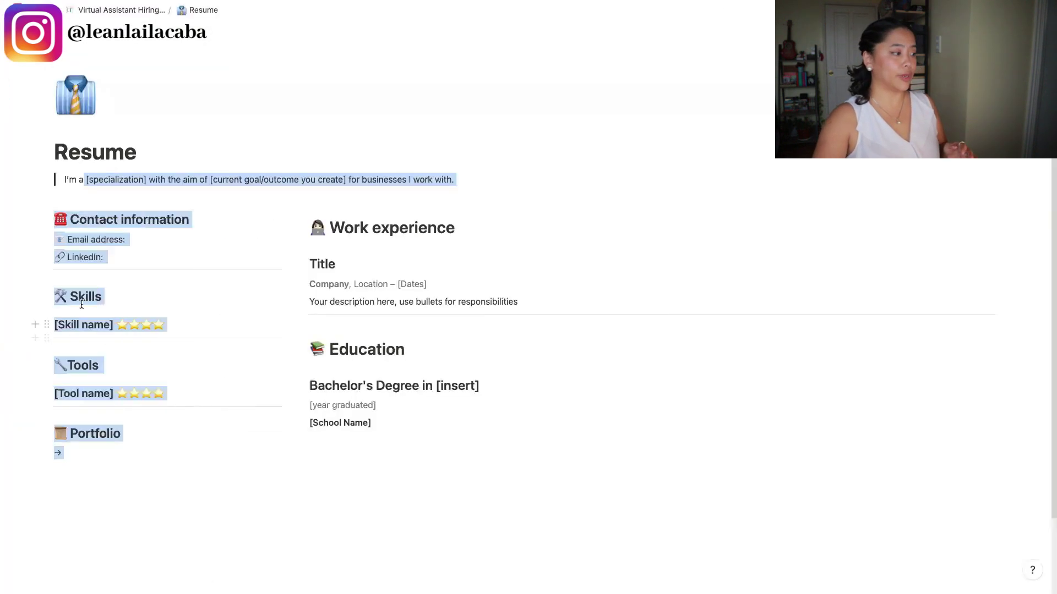
pyautogui.click(119, 316)
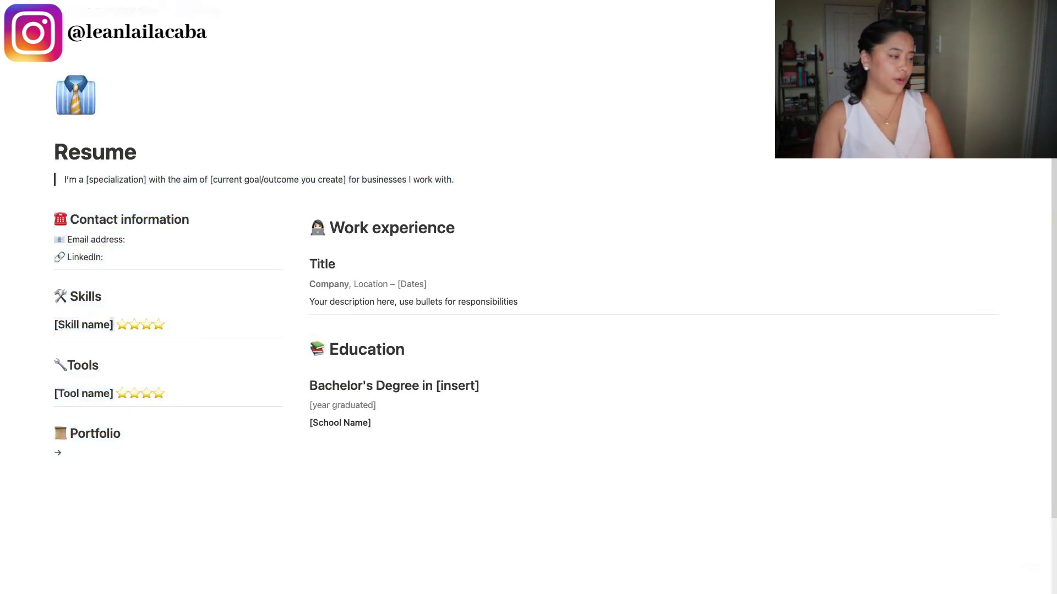
# Rename the first skill to 'Facebook Ads Creation' and give it a fifth star
pyautogui.hotkey('shift', 'Left')
pyautogui.hotkey('shift', 'Left')
pyautogui.hotkey('shift', 'Left')
pyautogui.hotkey('shift', 'Left')
pyautogui.hotkey('shift', 'Left')
pyautogui.hotkey('shift', 'Left')
pyautogui.hotkey('shift', 'Left')
pyautogui.hotkey('shift', 'Left')
pyautogui.hotkey('shift', 'Left')
pyautogui.hotkey('shift', 'Left')
pyautogui.hotkey('shift', 'Left')
pyautogui.write('Facebook Ad')
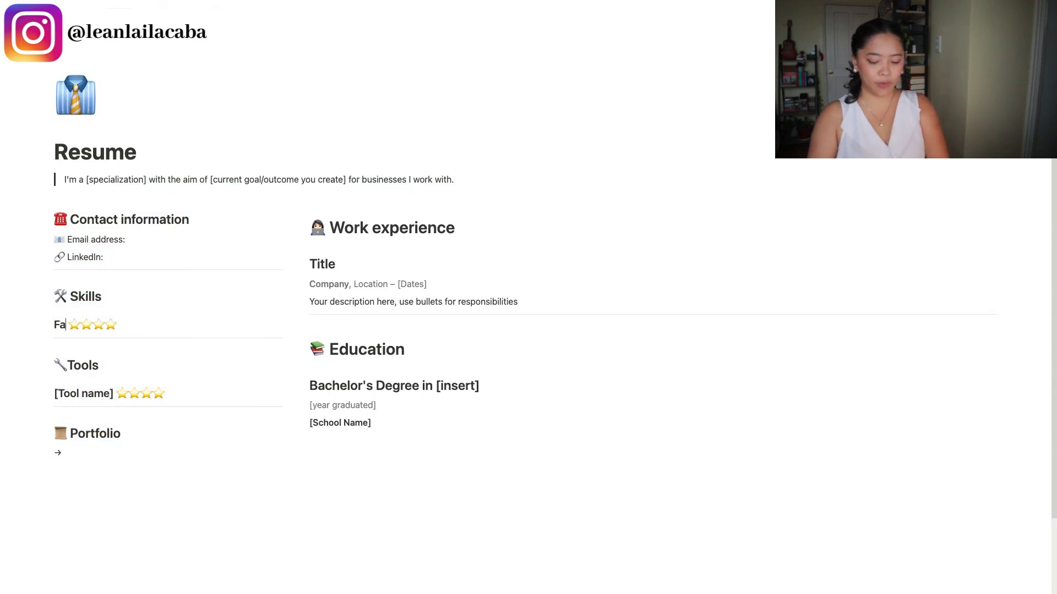
pyautogui.write('s Creat')
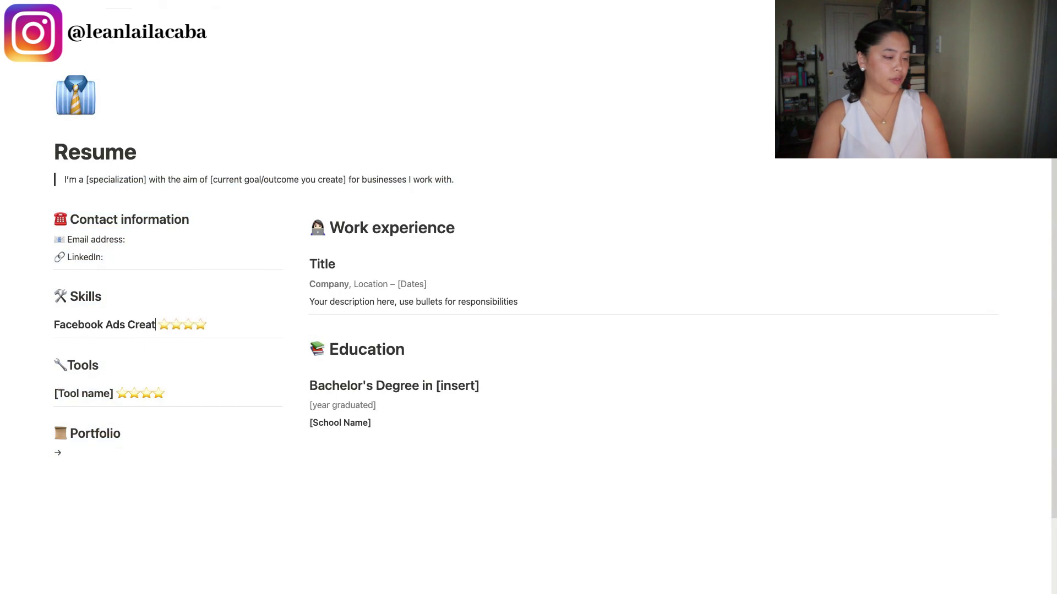
pyautogui.write('ion')
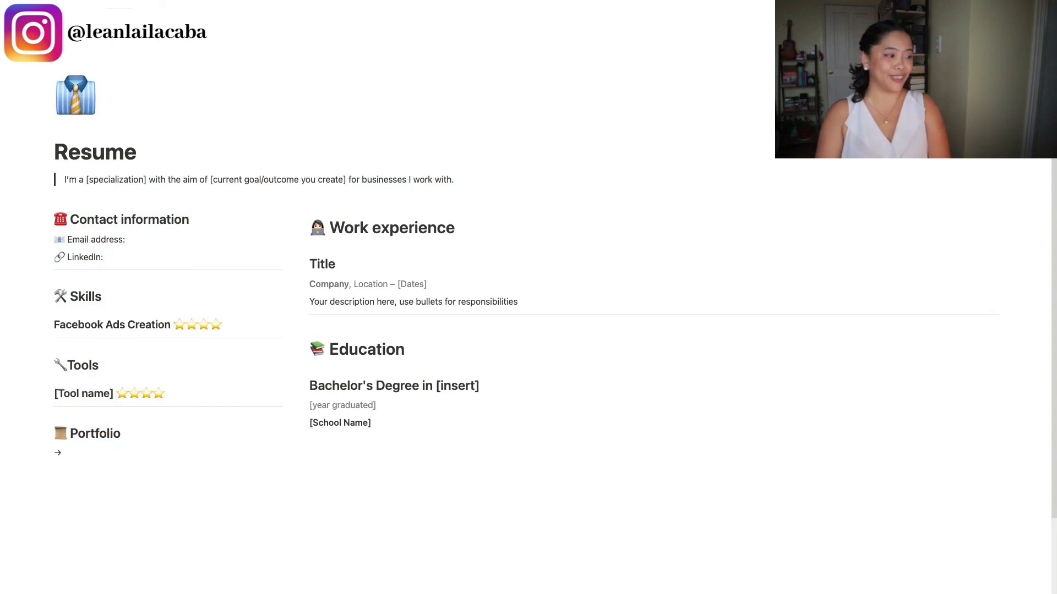
pyautogui.hotkey('shift', 'Right')
pyautogui.hotkey('shift', 'Right')
pyautogui.hotkey('shift', 'Left')
pyautogui.hotkey('ctrl', 'c')
pyautogui.press('Left')
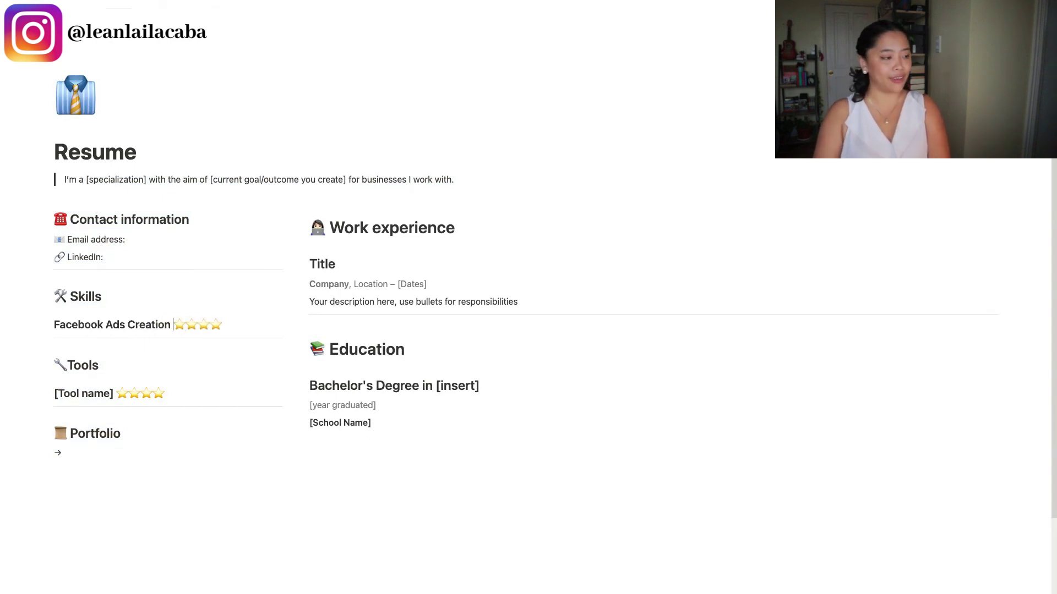
pyautogui.hotkey('ctrl', 'v')
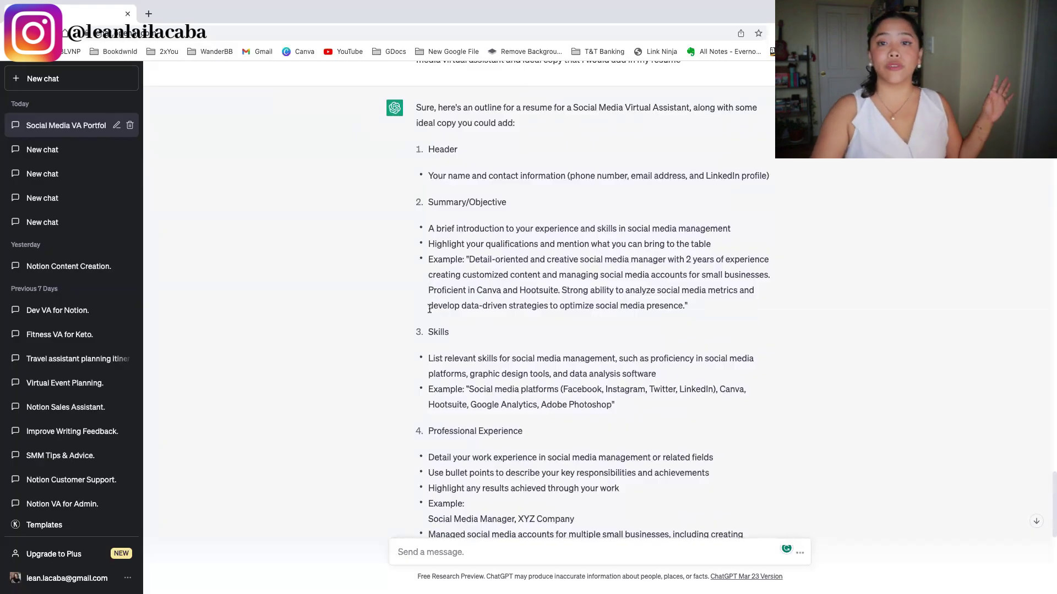
# Scroll ChatGPT's resume outline to its References section, then return to the Notion Resume page
pyautogui.scroll(-6, 473, 288)
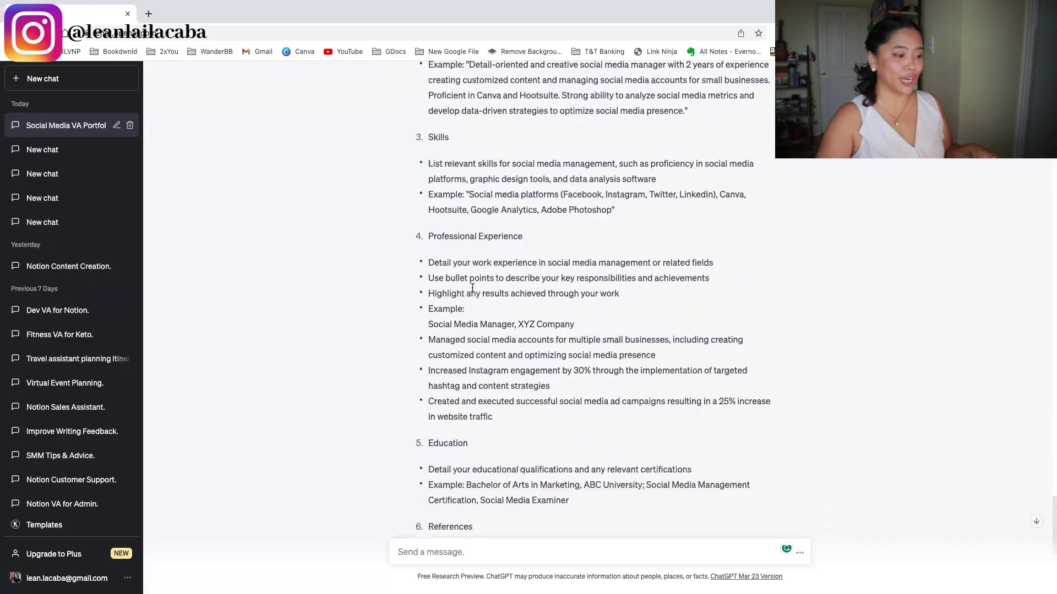
pyautogui.scroll(1, 472, 288)
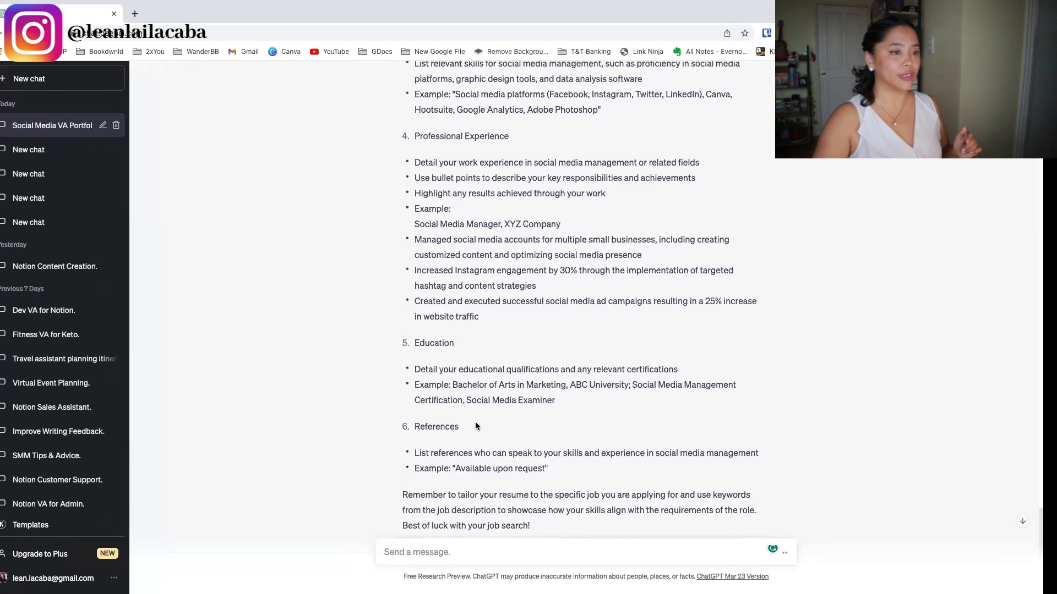
pyautogui.hotkey('ctrl', 'Left')
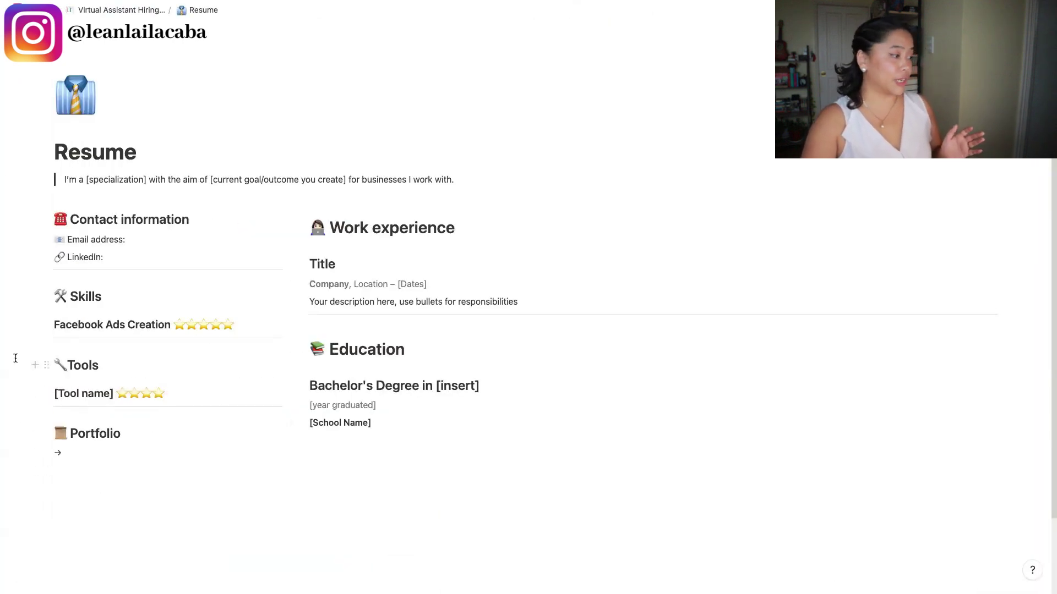
# Duplicate the Tools heading block below Portfolio and retitle it 'References'
pyautogui.moveTo(15, 358); pyautogui.dragTo(111, 407)
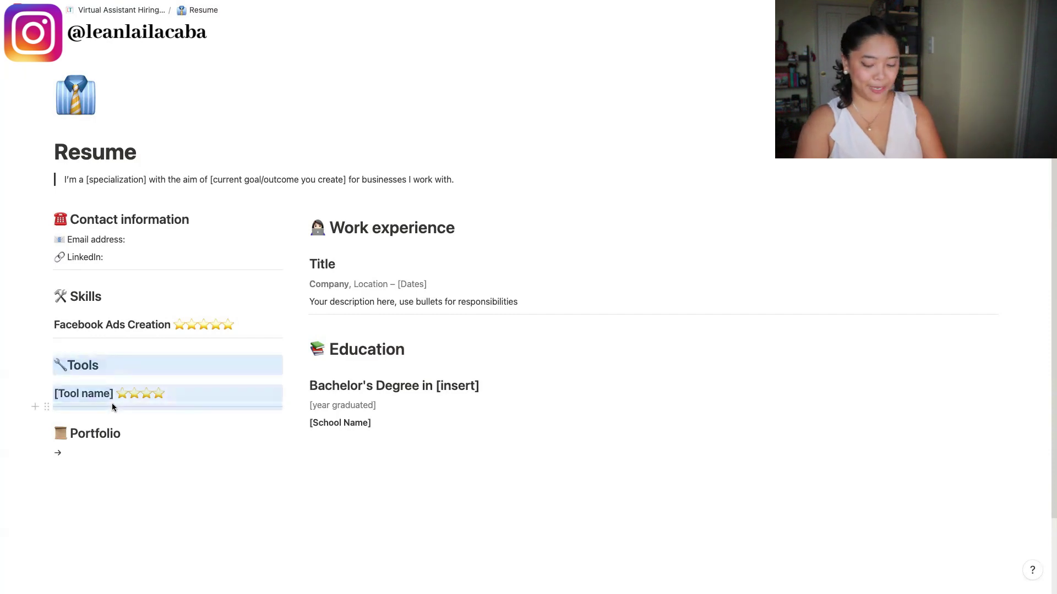
pyautogui.click(112, 478)
pyautogui.press('super+v')
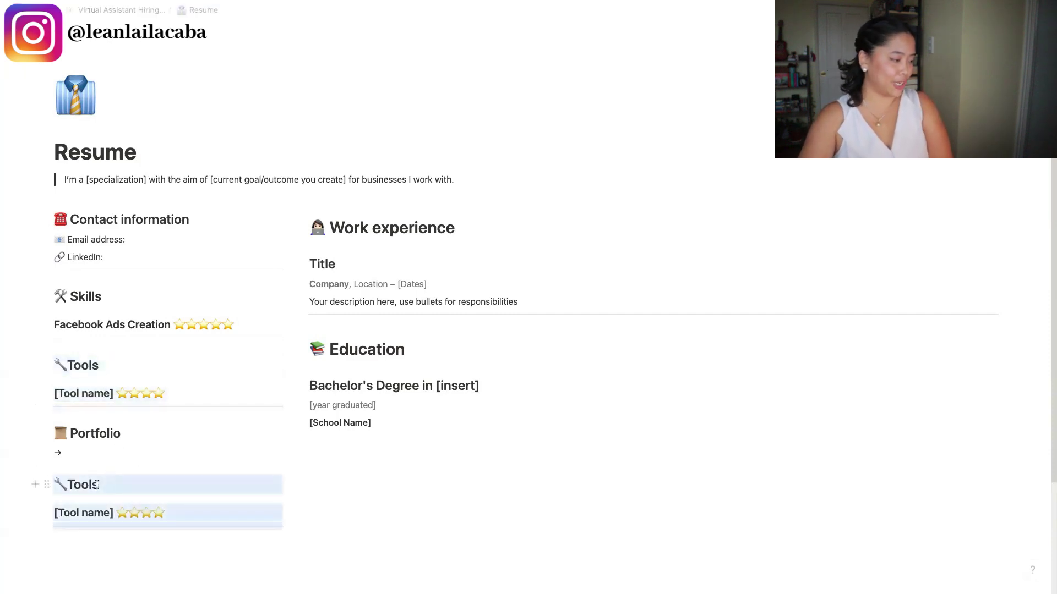
pyautogui.doubleClick(92, 484)
pyautogui.write('References')
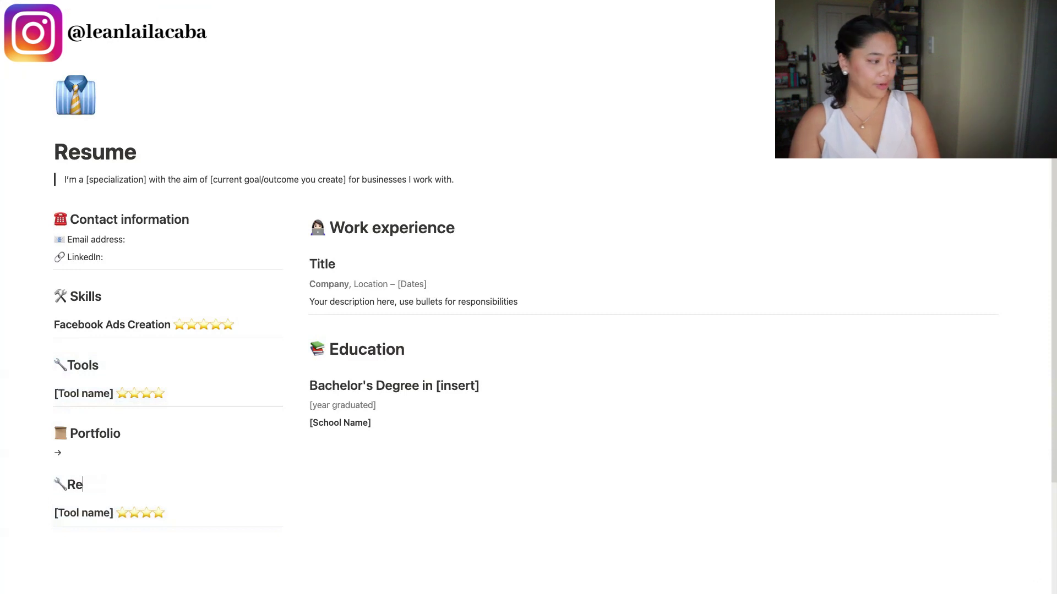
# Replace the copied tool line with 'Name' and 'Contact Information' lines
pyautogui.moveTo(165, 513); pyautogui.dragTo(52, 511)
pyautogui.press('BackSpace')
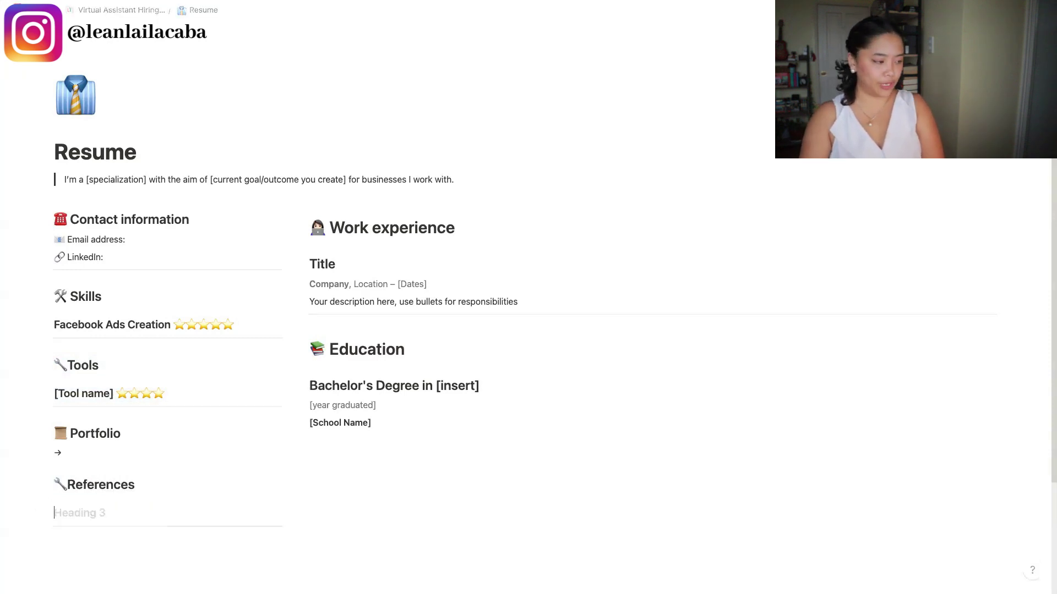
pyautogui.write('Name')
pyautogui.press('Return')
pyautogui.write('C')
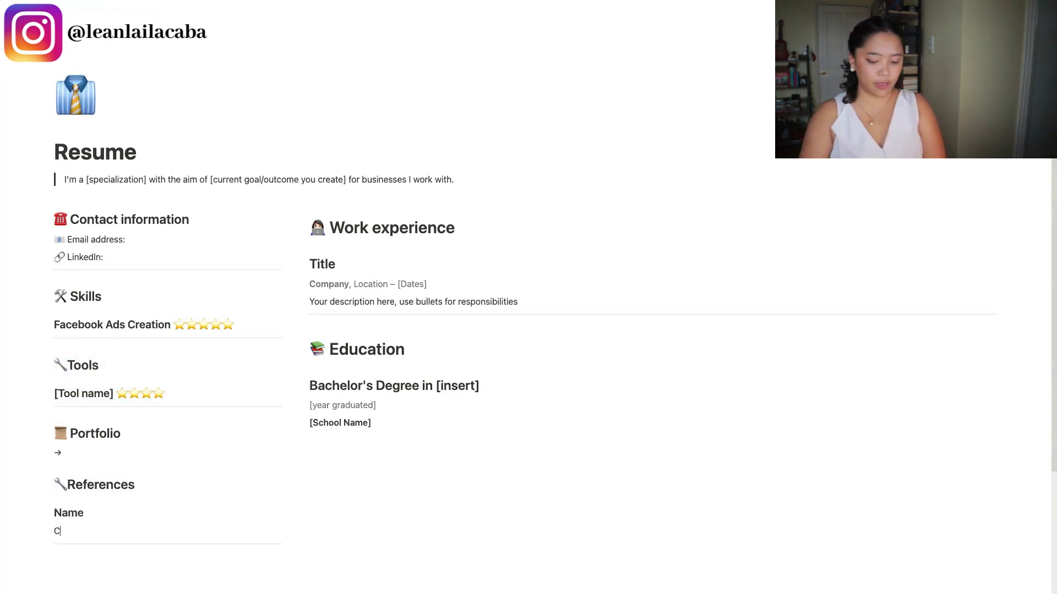
pyautogui.write('ontact Information')
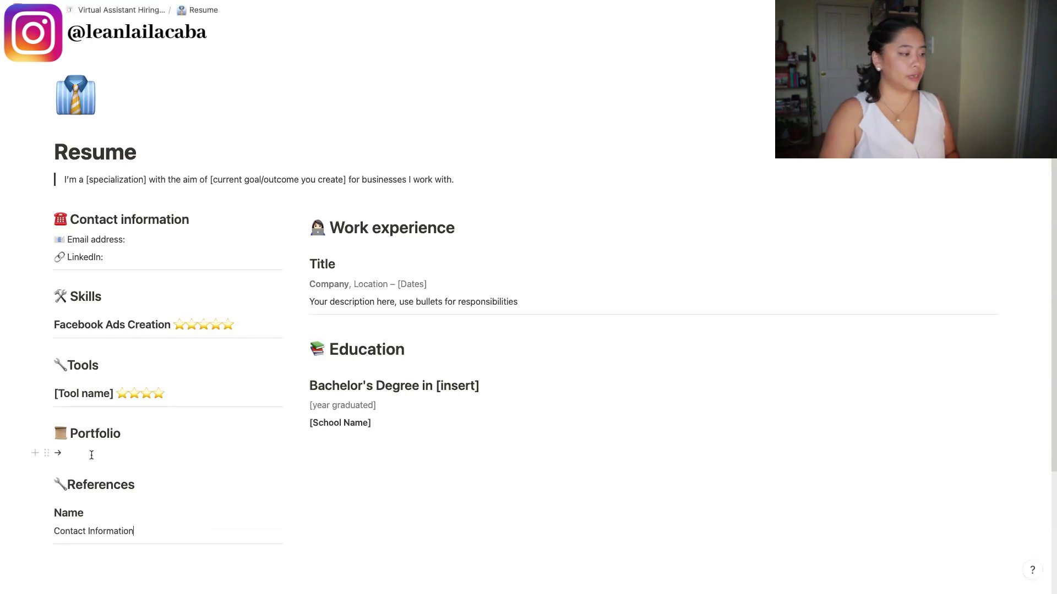
# Remove the stray empty block under the Portfolio line, then return to ChatGPT
pyautogui.click(91, 456)
pyautogui.press('Return')
pyautogui.write('-')
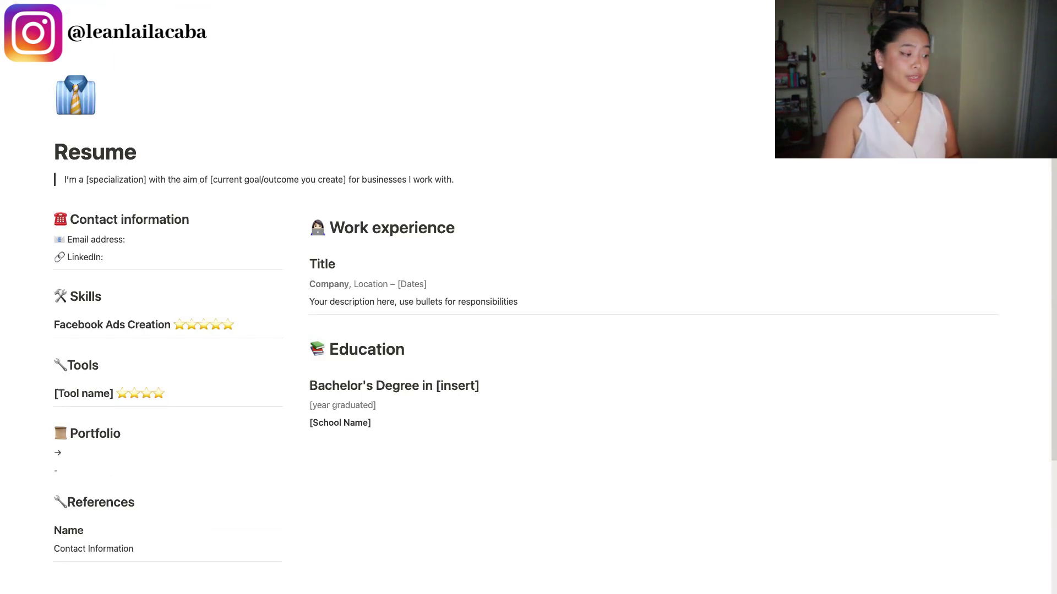
pyautogui.write('-')
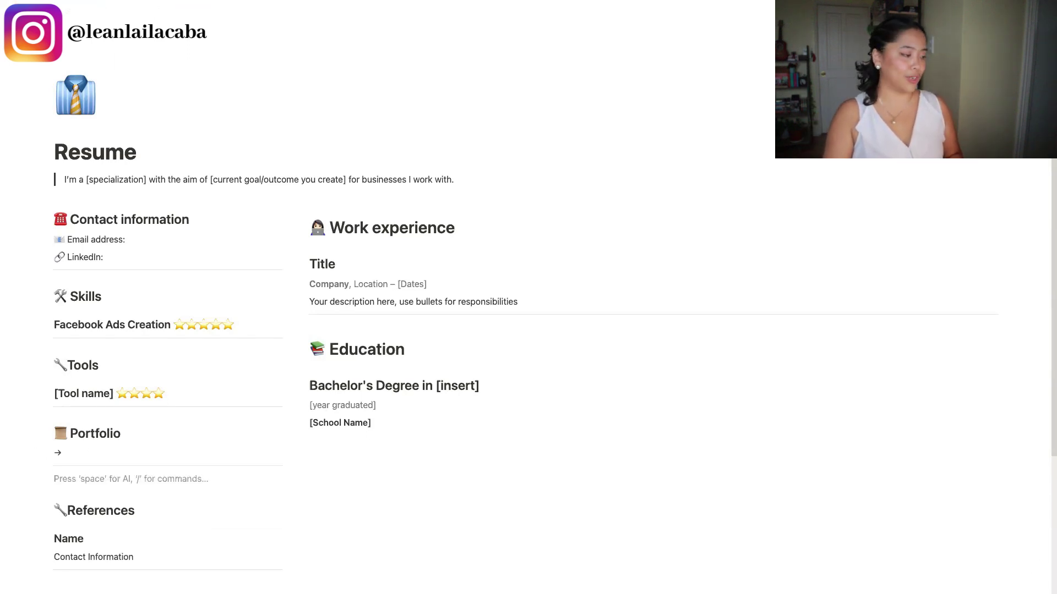
pyautogui.press('BackSpace')
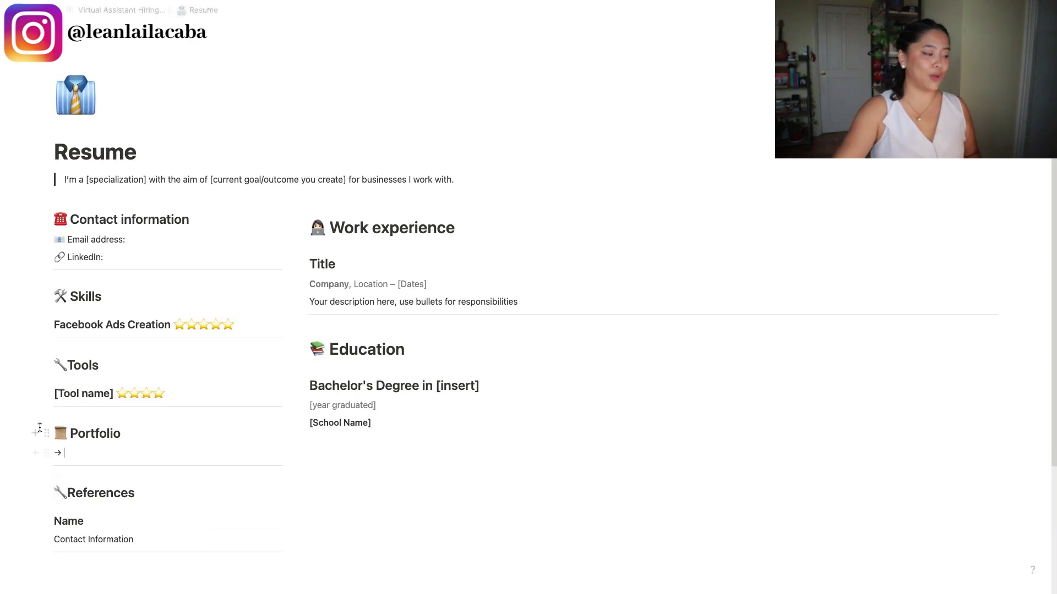
pyautogui.hotkey('ctrl', 'Right')
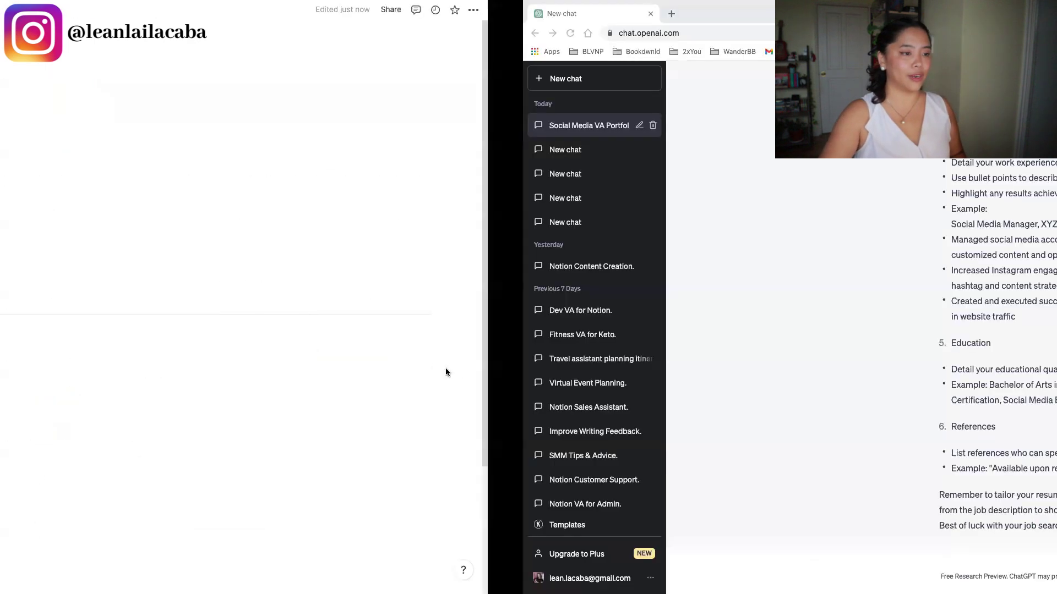
# Copy ChatGPT's Social Media Virtual Assistant objective paragraph and return to the Notion Resume page
pyautogui.scroll(5, 565, 413)
pyautogui.scroll(2, 565, 413)
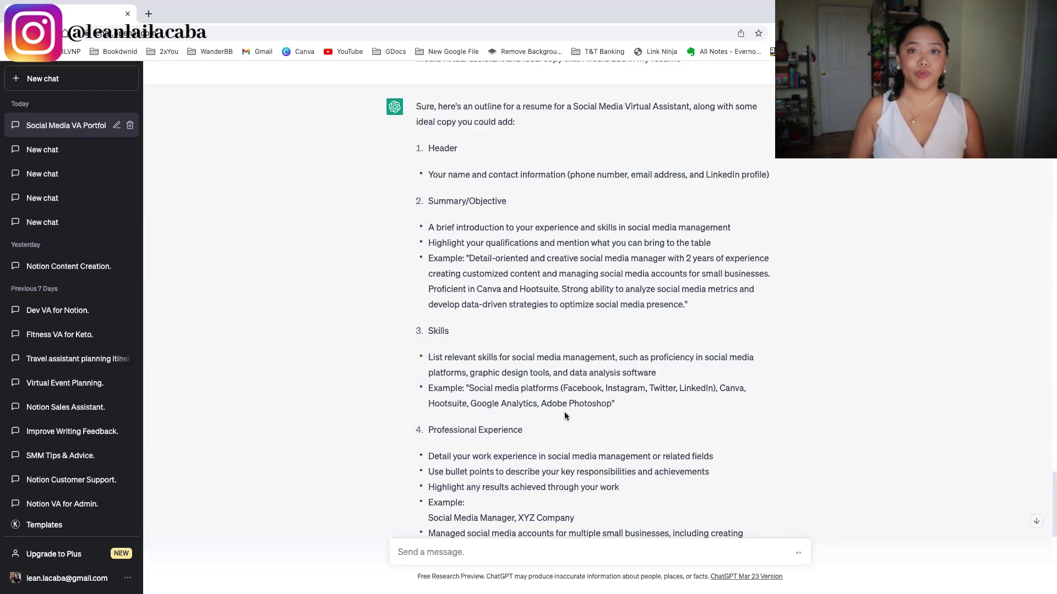
pyautogui.scroll(-10, 566, 417)
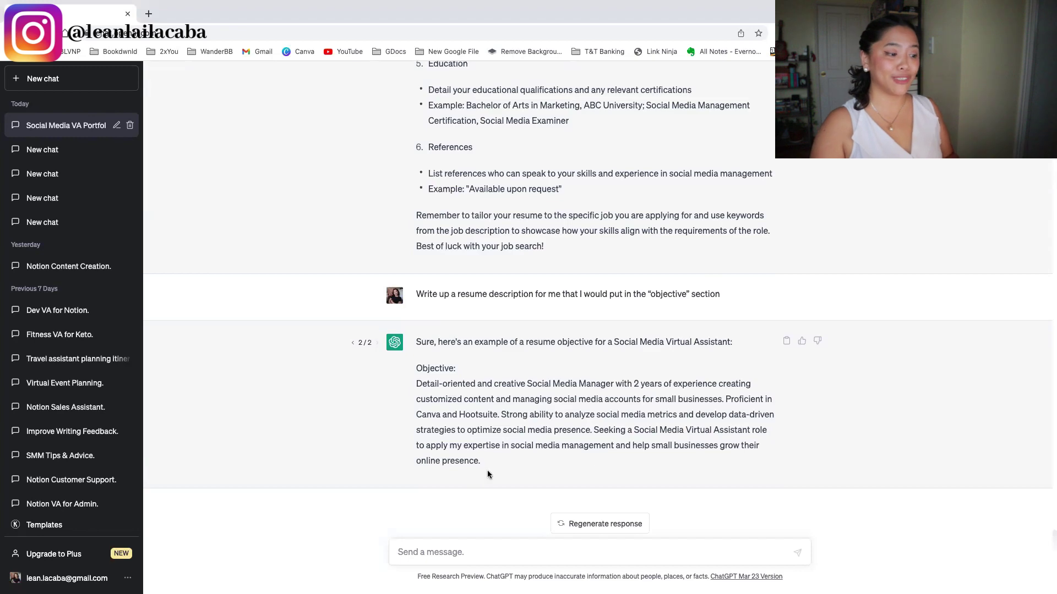
pyautogui.moveTo(488, 463); pyautogui.dragTo(415, 384)
pyautogui.press('super+c')
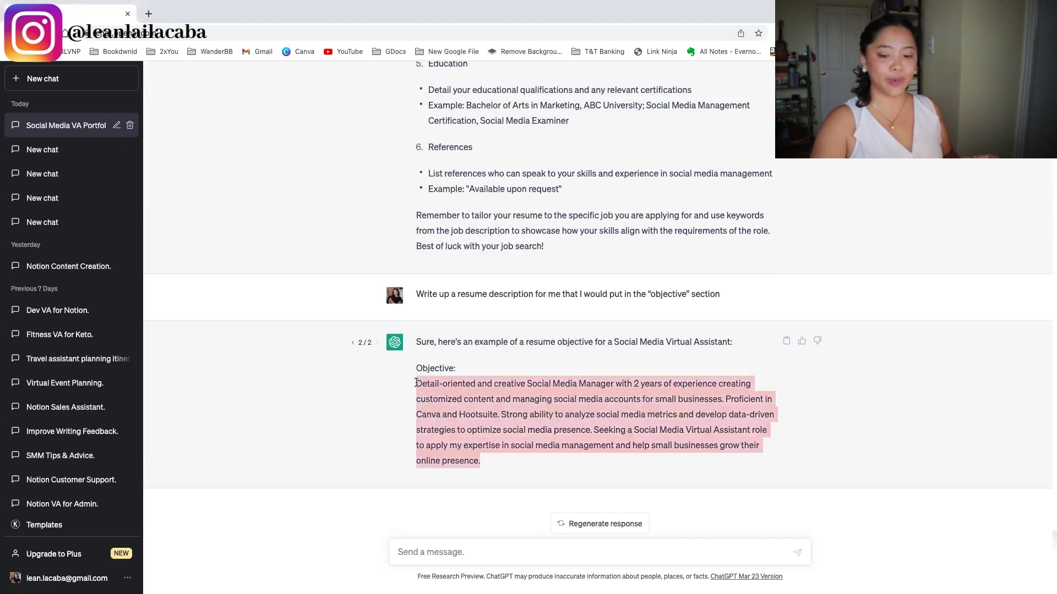
pyautogui.hotkey('ctrl', 'Left')
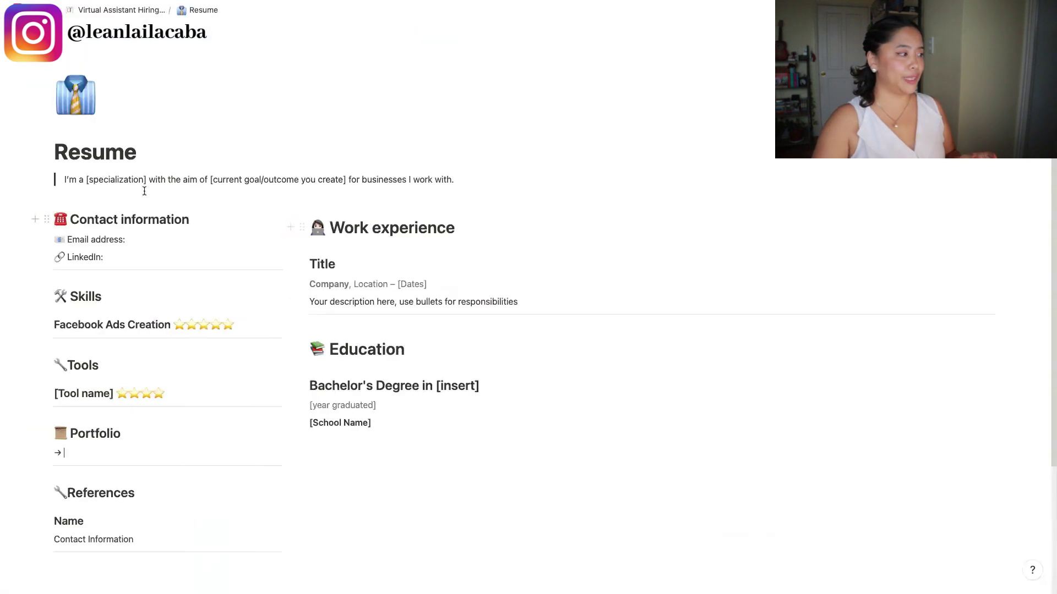
# Paste the objective over the 'I'm a [specialization]…' line, then select the job description placeholder
pyautogui.moveTo(64, 179); pyautogui.dragTo(473, 182)
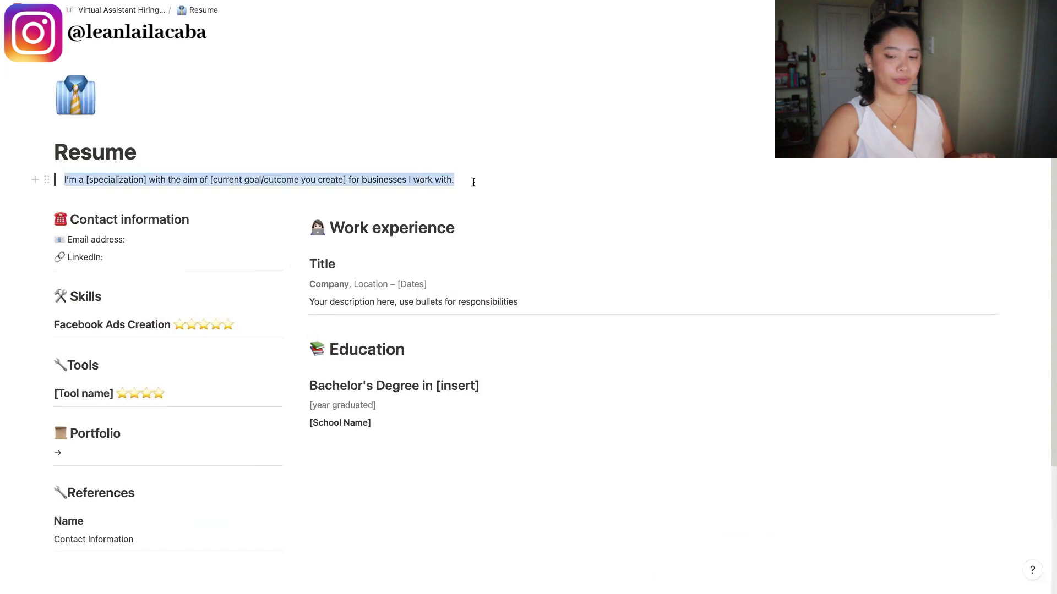
pyautogui.press('super+v')
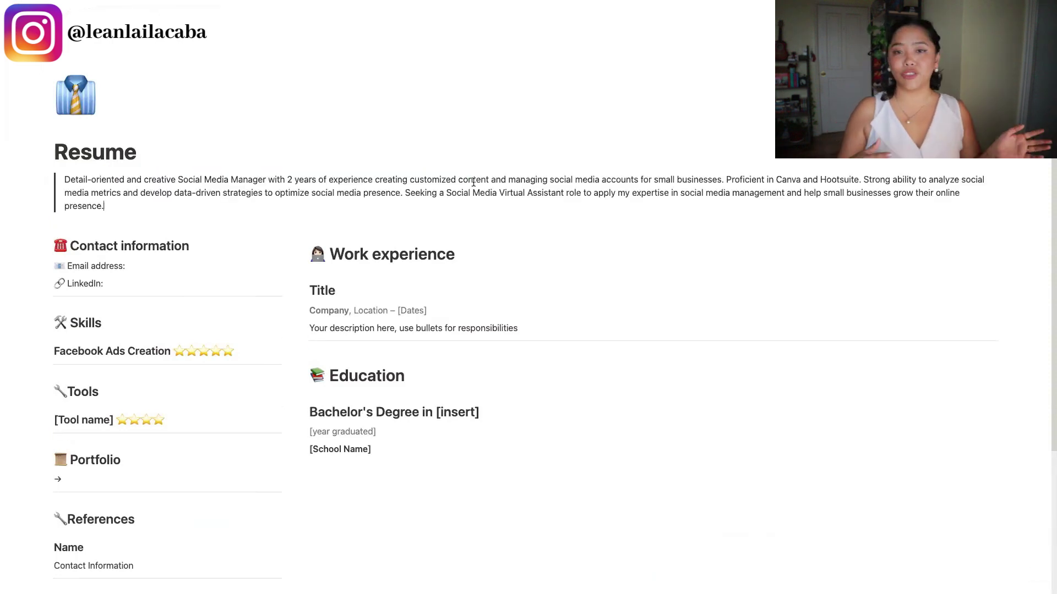
pyautogui.scroll(-3, 473, 183)
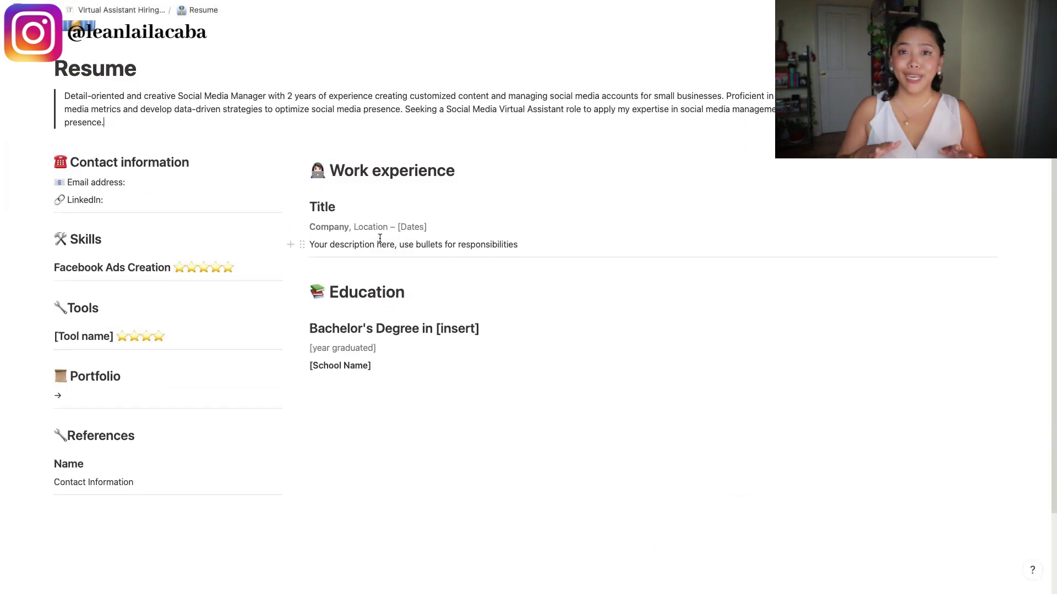
pyautogui.doubleClick(322, 211)
pyautogui.click(328, 228)
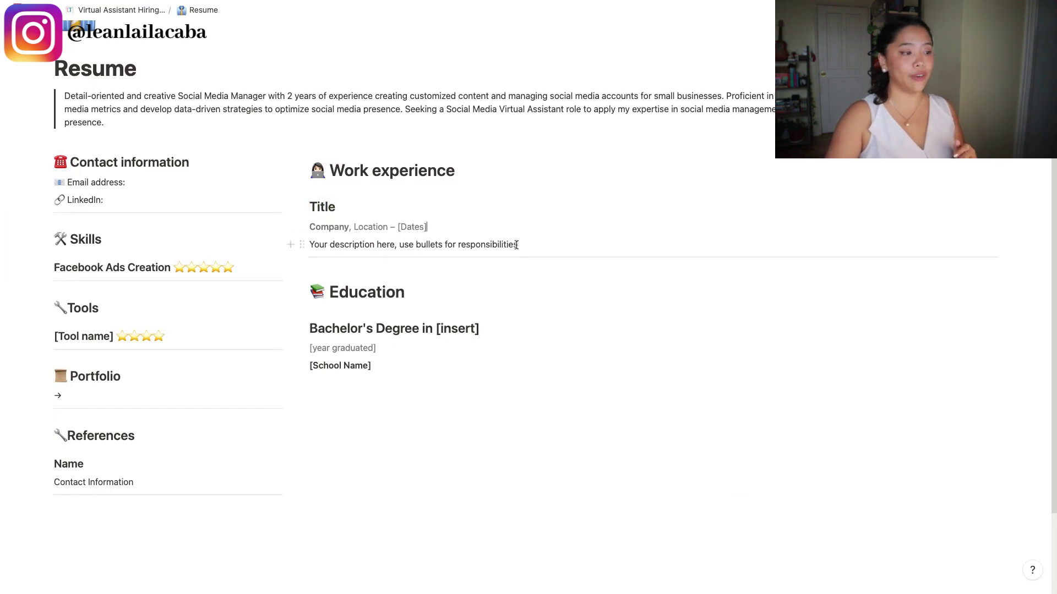
pyautogui.moveTo(517, 244); pyautogui.dragTo(314, 245)
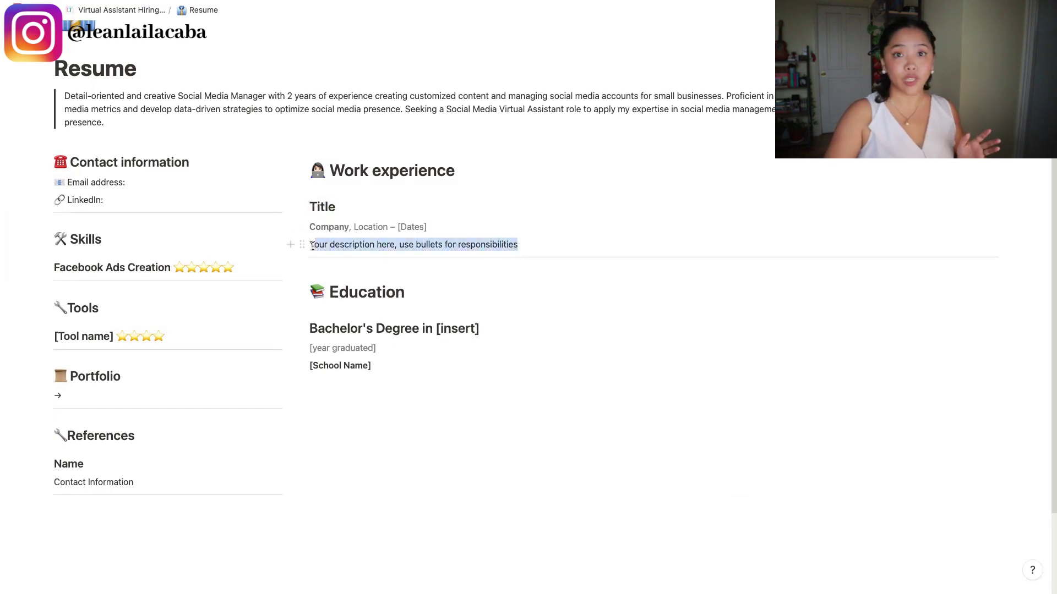